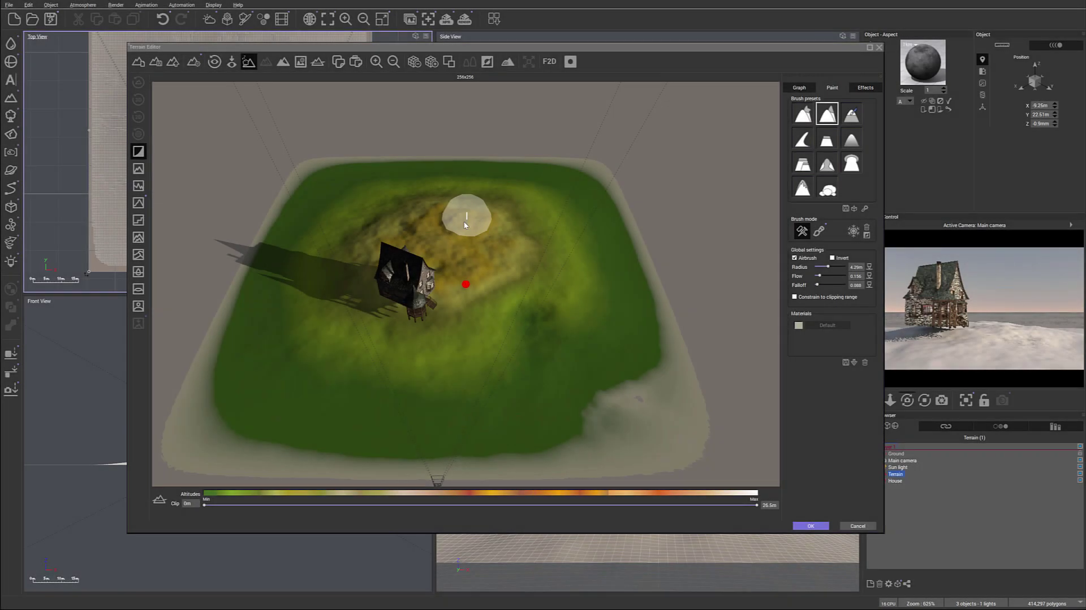
- Reduce the terrain sculpting brush's radius to about 3 m for work around the house
right_click_drag(510, 348, 397, 310)
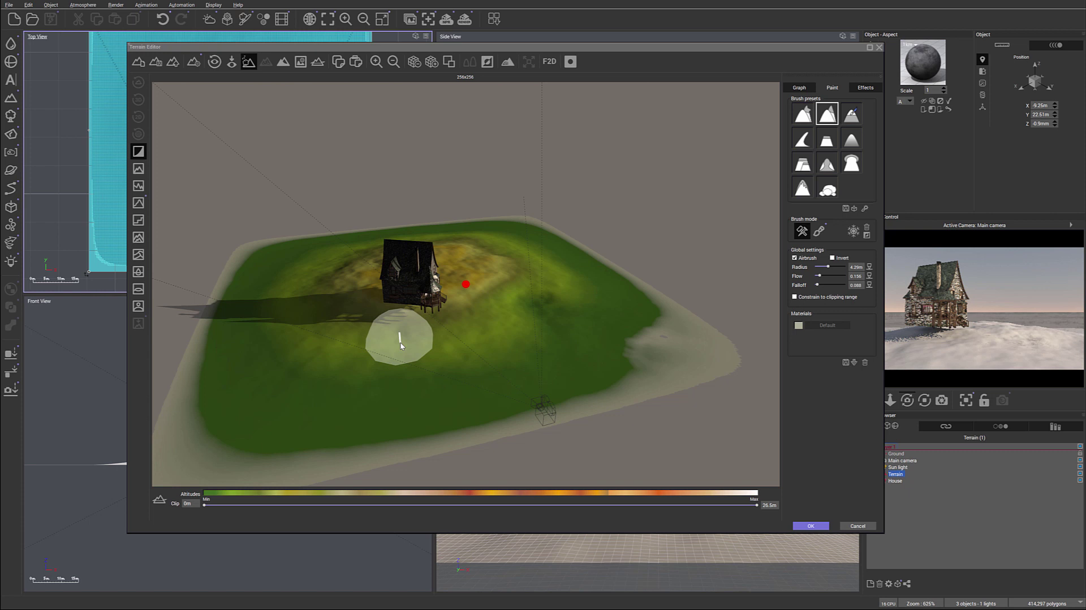
scroll(400, 345, "up", 6)
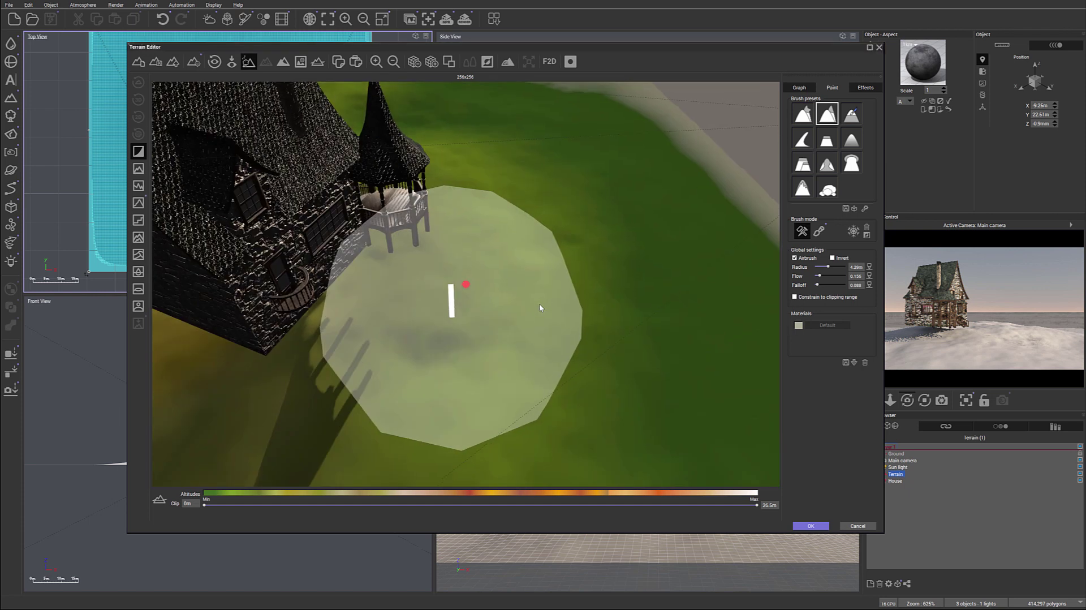
right_click_drag(541, 306, 507, 295)
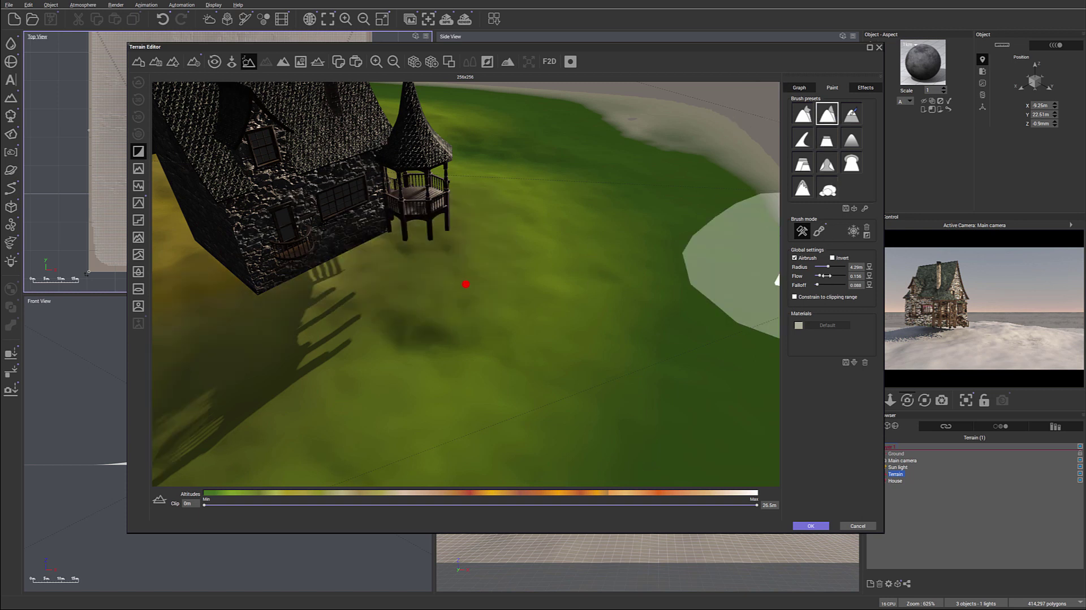
left_click_drag(831, 275, 828, 275)
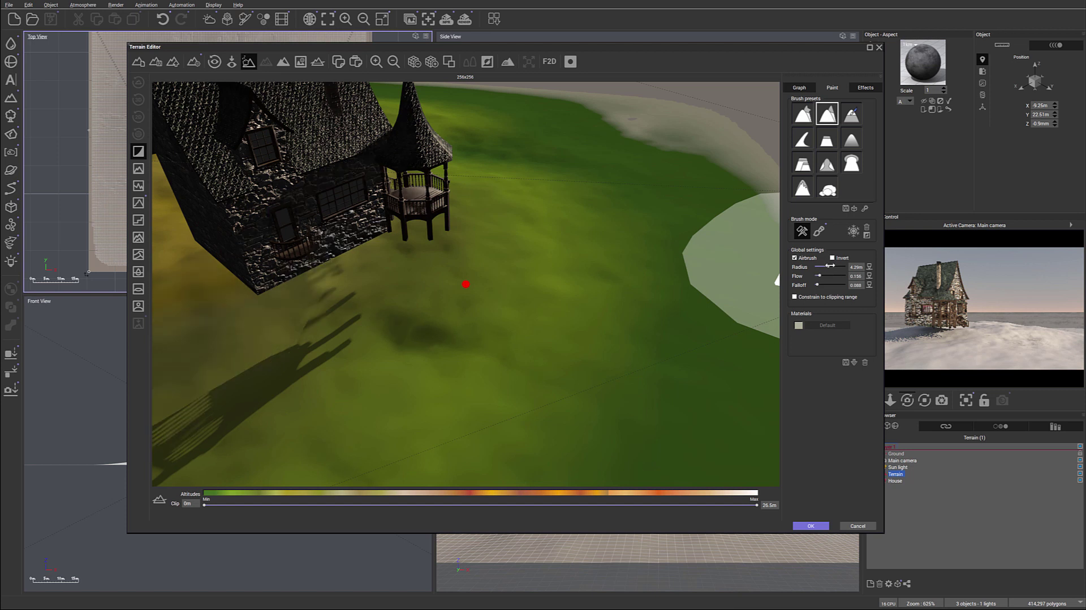
left_click_drag(829, 267, 822, 266)
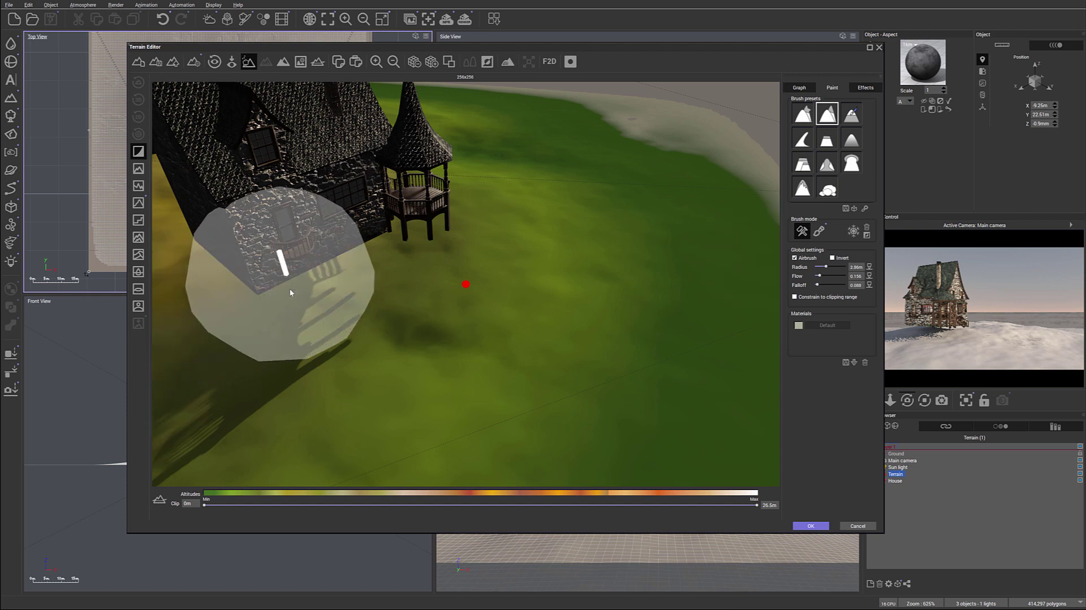
- Raise the terrain beneath the floating house and its porch with the airbrush
mouse_move(287, 318)
right_mouse_down()
mouse_move(322, 269)
mouse_move(318, 245)
mouse_move(509, 251)
mouse_move(266, 278)
mouse_move(423, 312)
mouse_move(382, 323)
mouse_move(429, 297)
right_mouse_up()
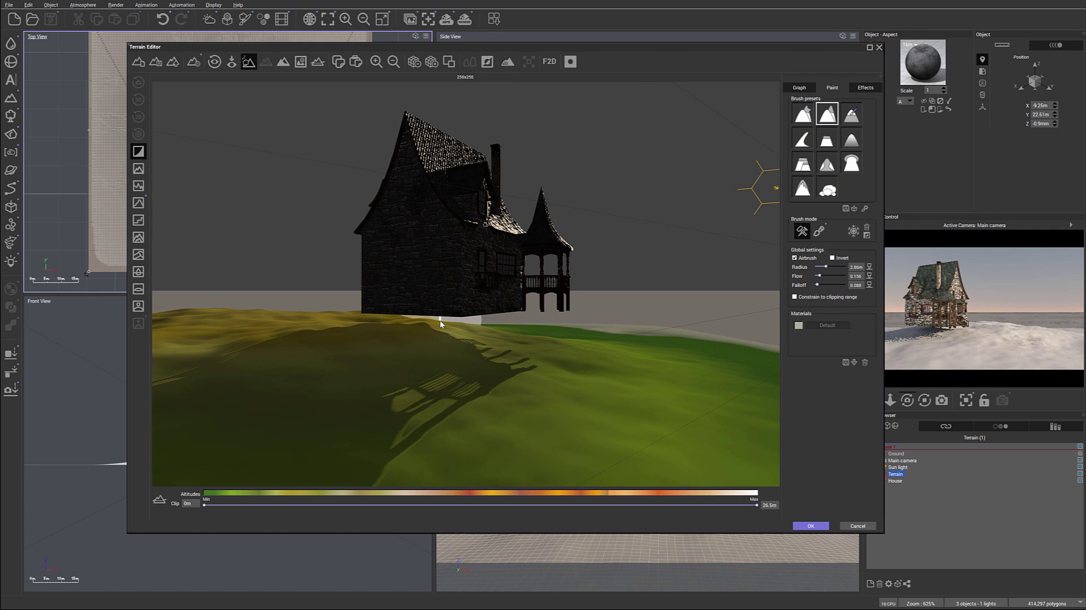
right_click_drag(427, 329, 469, 343)
mouse_move(367, 343)
right_mouse_down()
mouse_move(593, 346)
mouse_move(477, 380)
mouse_move(337, 332)
right_mouse_up()
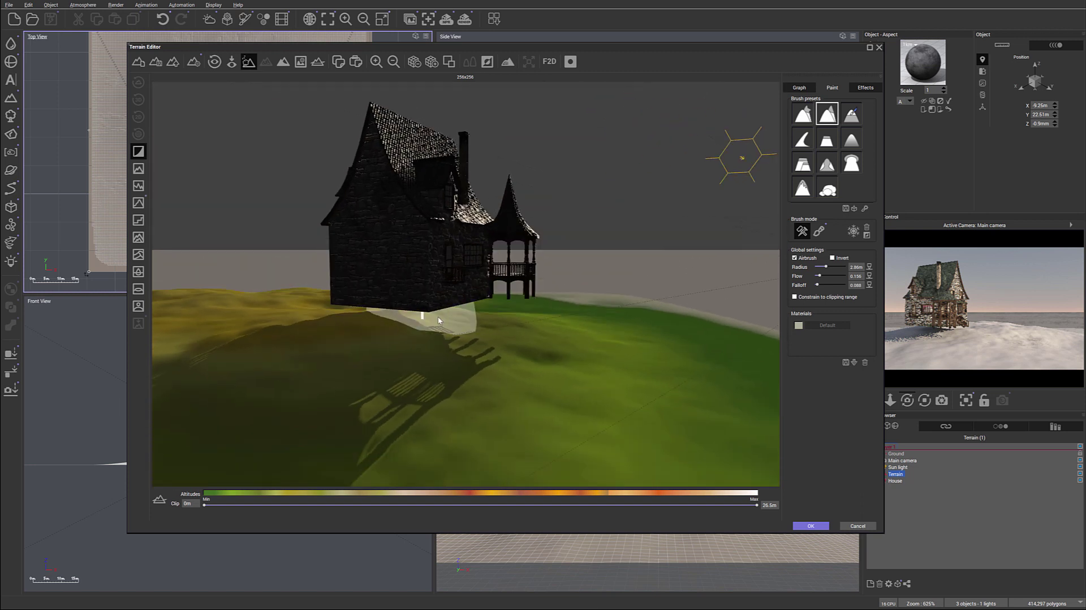
scroll(438, 319, "up", 3)
scroll(439, 321, "down", 1)
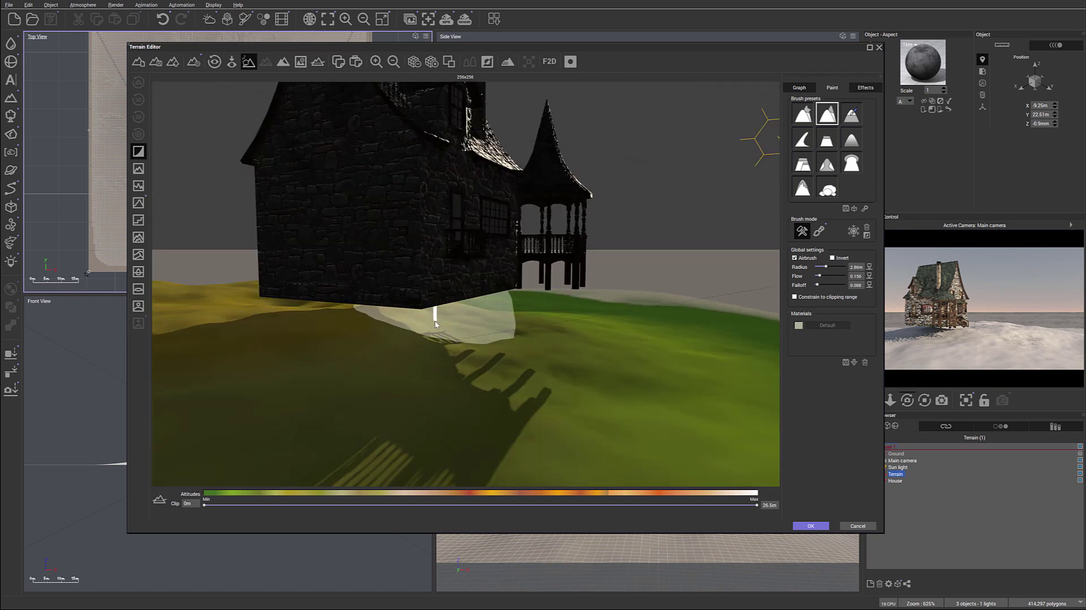
mouse_move(435, 324)
right_mouse_down()
mouse_move(412, 325)
mouse_move(429, 344)
mouse_move(435, 334)
mouse_move(430, 325)
mouse_move(411, 344)
right_mouse_up()
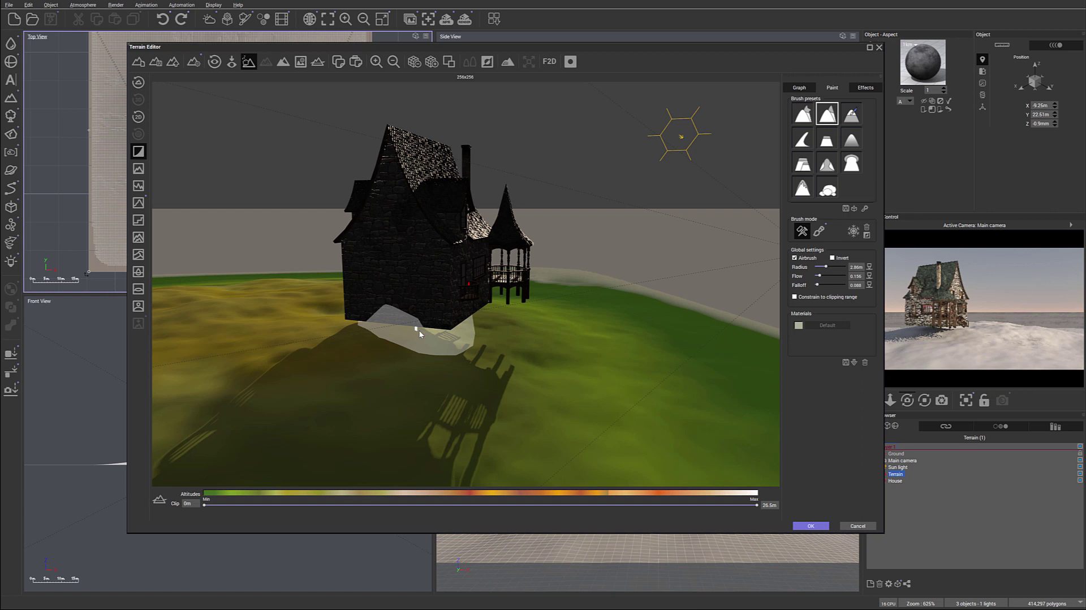
left_click_drag(469, 320, 478, 325)
right_click_drag(510, 335, 491, 317)
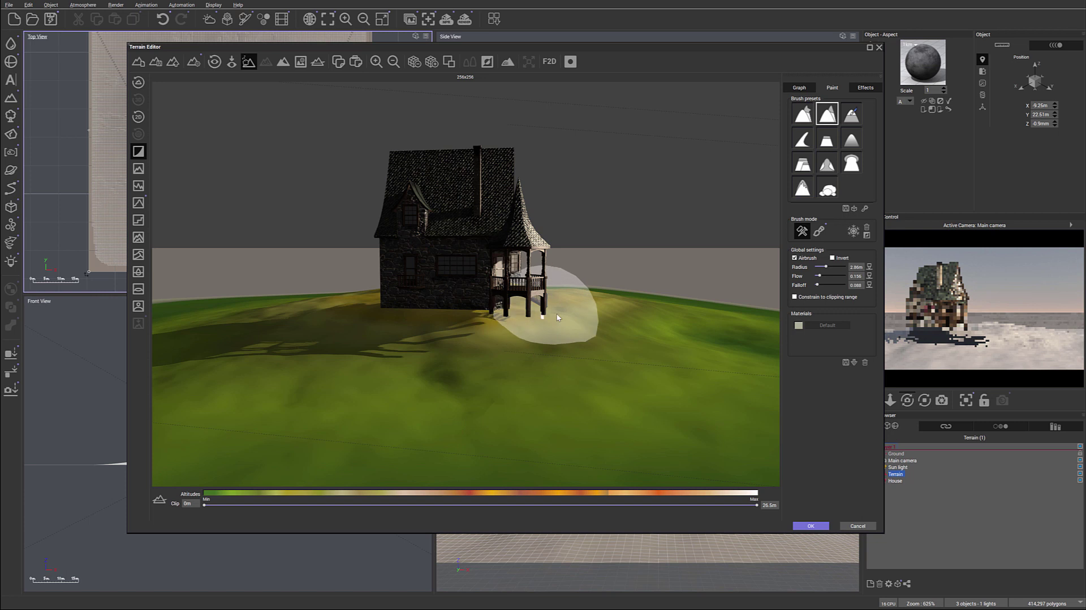
right_click_drag(602, 320, 430, 325)
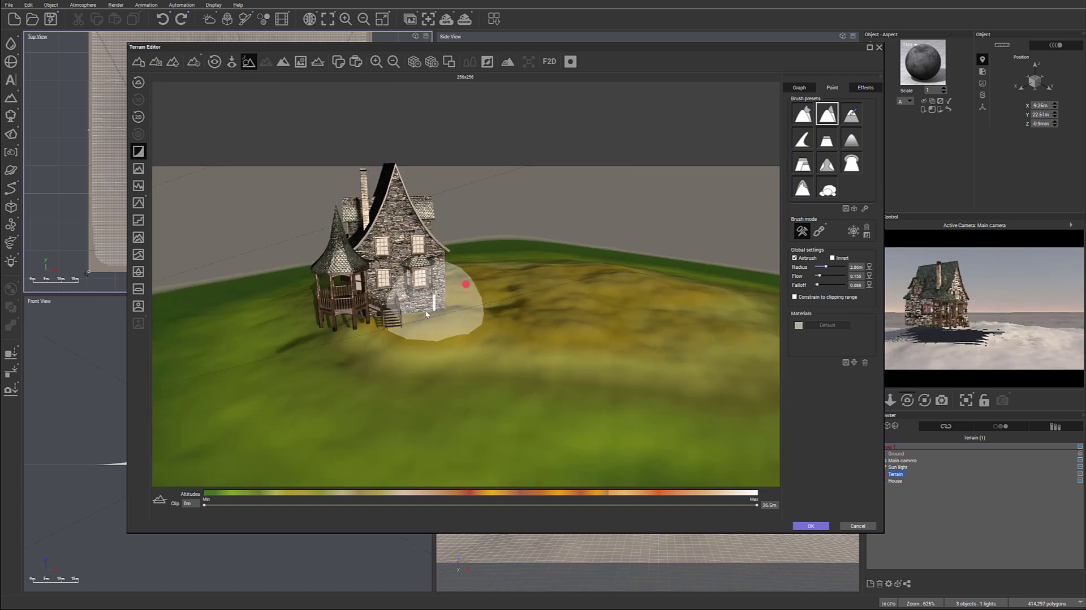
right_click_drag(441, 375, 574, 332)
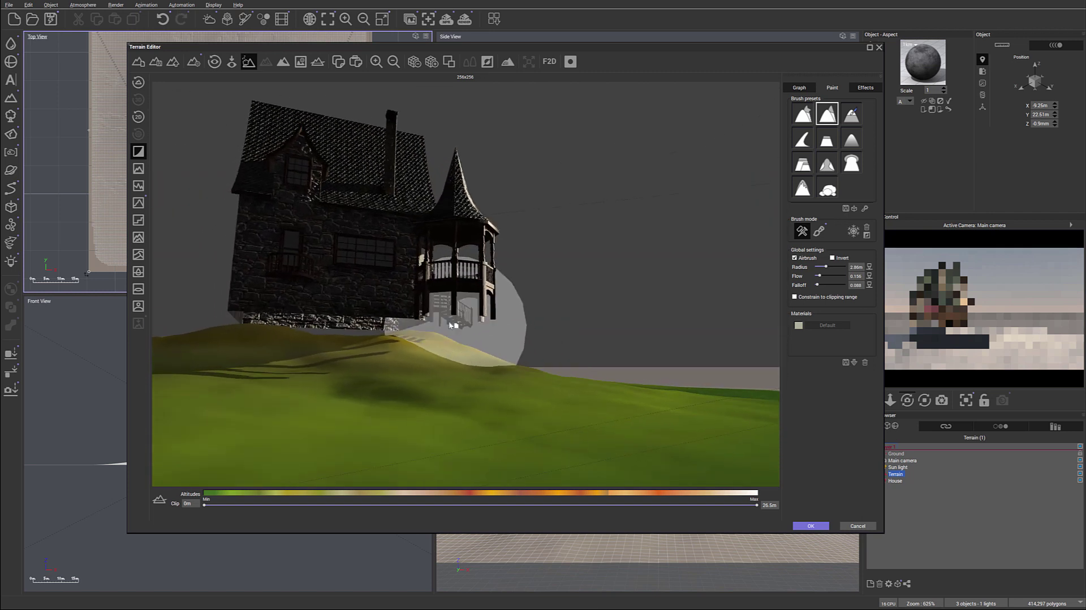
right_click_drag(451, 324, 418, 388)
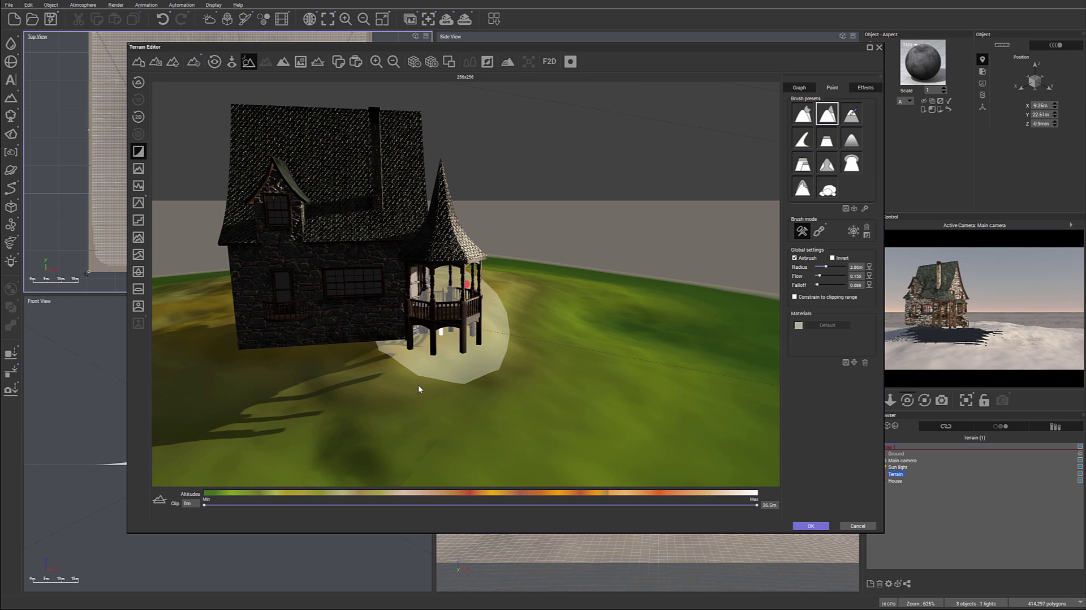
- Show the clipping planes, lower the upper clip altitude to 5.09 m and constrain the brush to the clipping range
left_click(323, 64)
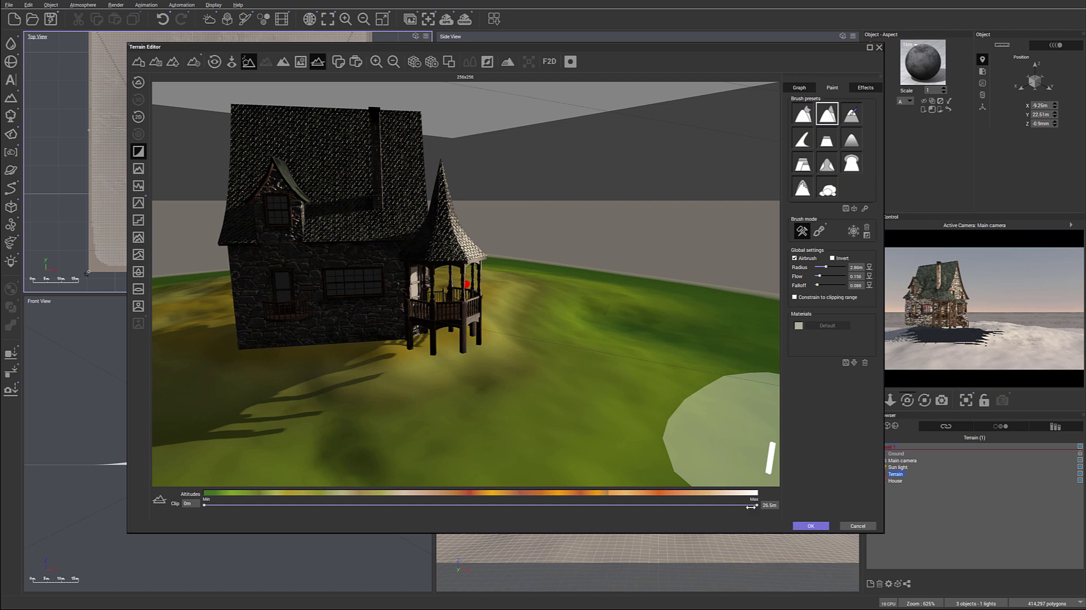
left_click_drag(725, 507, 322, 505)
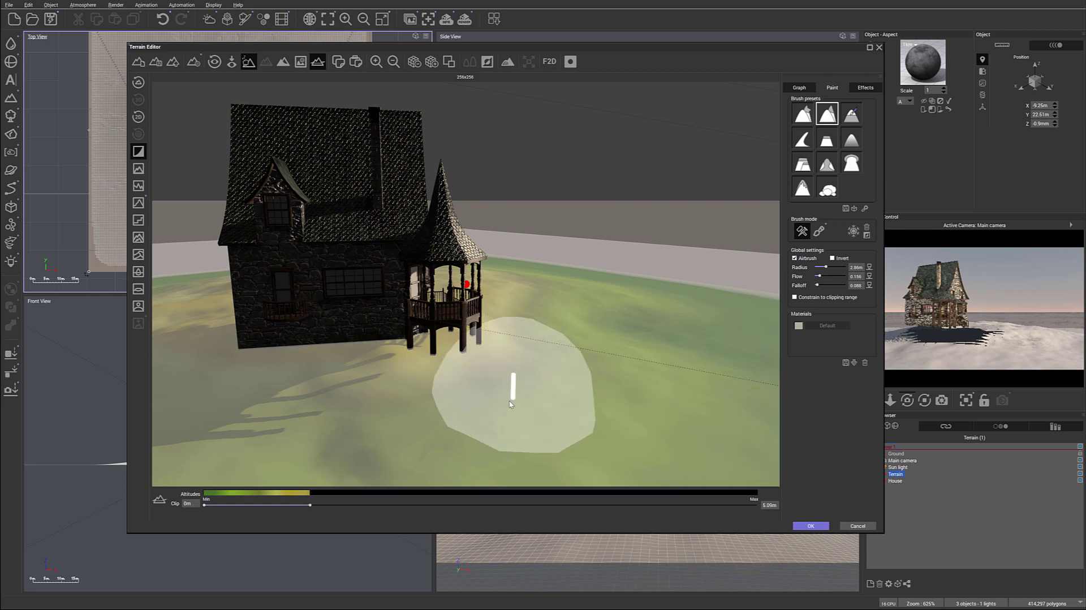
mouse_move(512, 392)
right_mouse_down()
mouse_move(516, 345)
mouse_move(514, 380)
mouse_move(526, 371)
mouse_move(566, 401)
mouse_move(694, 386)
right_mouse_up()
middle_click_drag(696, 389, 373, 419)
right_click_drag(373, 419, 373, 421)
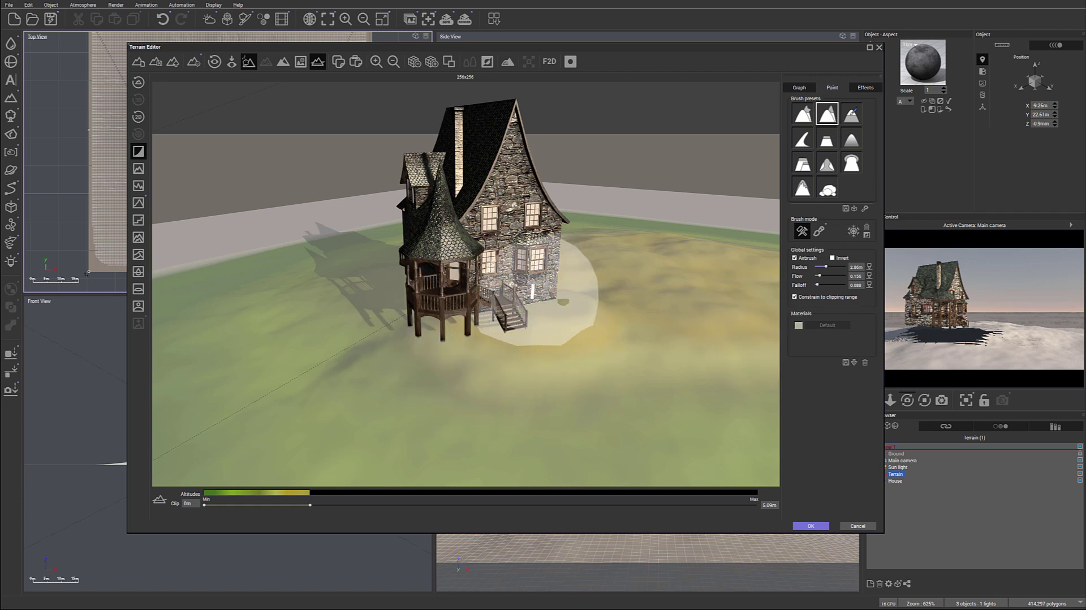
- Build up level ground at the clipping height under the house, porch and front stairs
right_click_drag(675, 369, 640, 364)
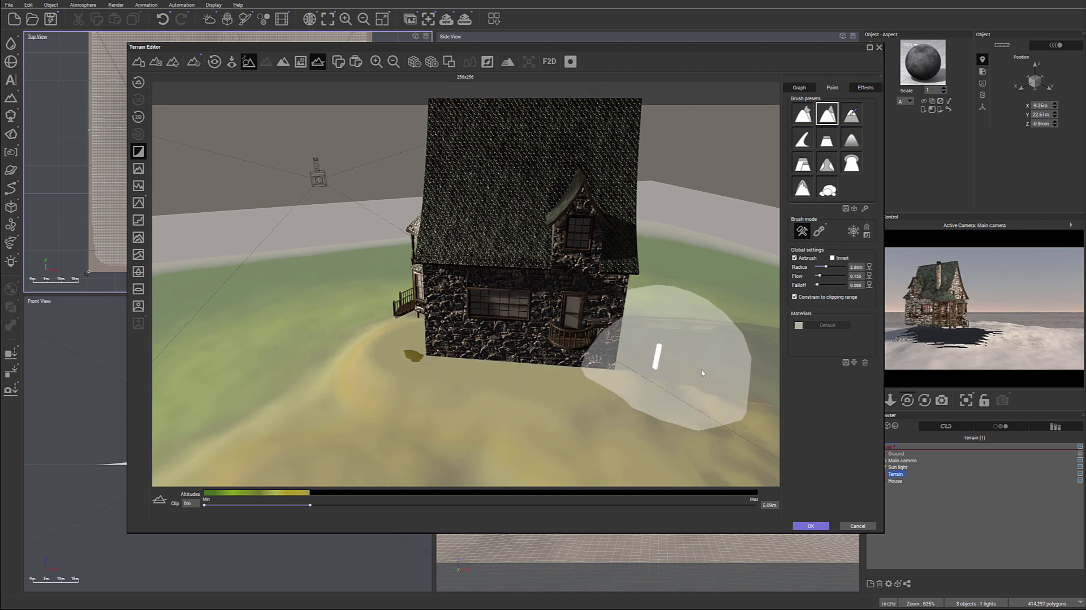
mouse_move(702, 373)
middle_mouse_down()
mouse_move(645, 436)
mouse_move(600, 377)
mouse_move(417, 402)
middle_mouse_up()
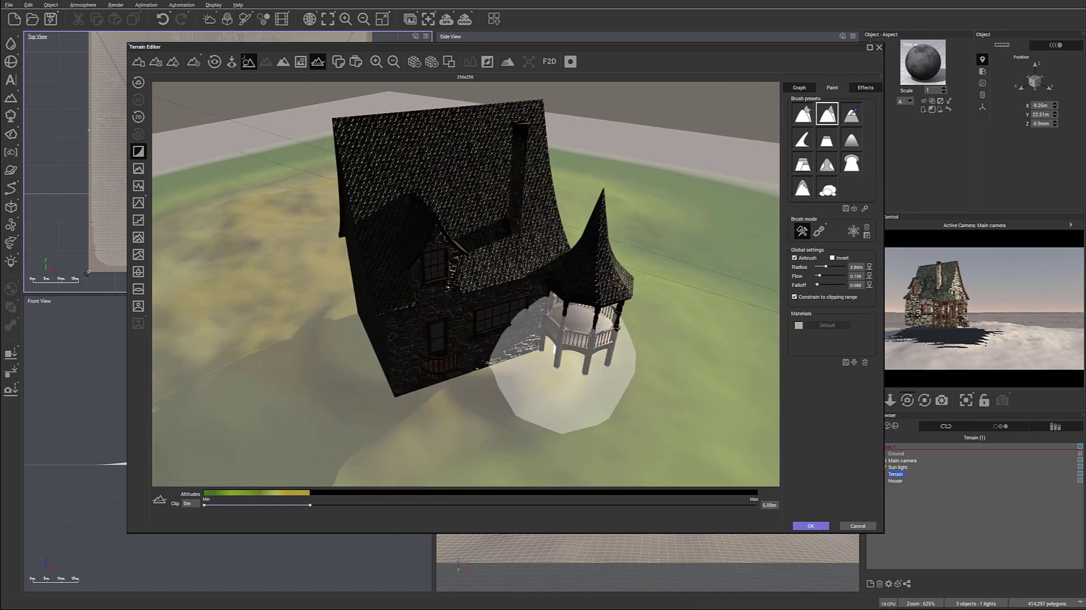
mouse_move(585, 354)
middle_mouse_down()
mouse_move(617, 351)
mouse_move(520, 352)
middle_mouse_up()
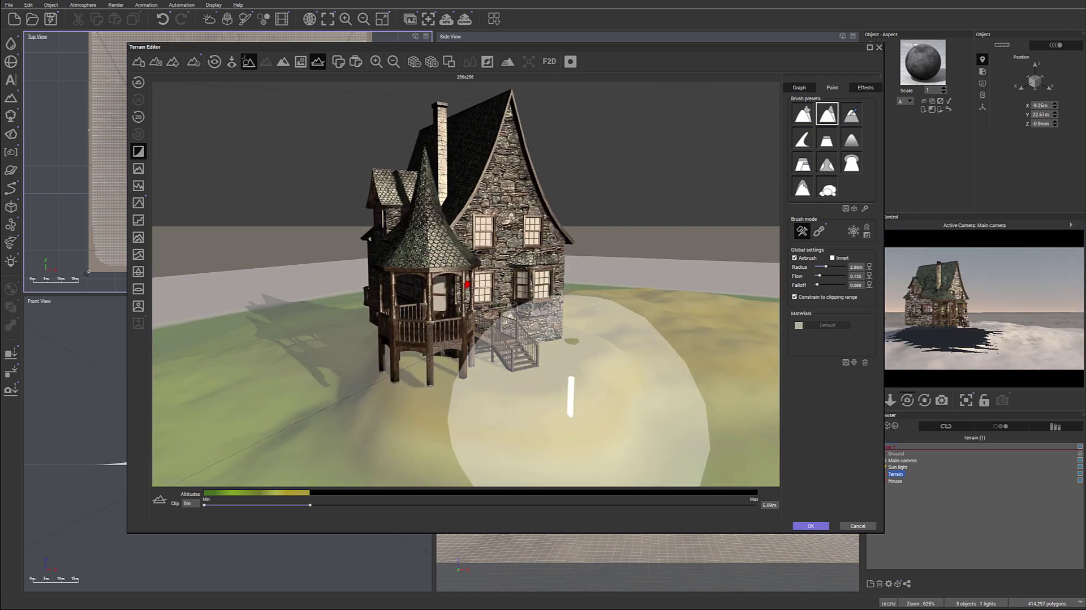
mouse_move(468, 405)
right_mouse_down()
mouse_move(554, 393)
mouse_move(574, 362)
mouse_move(501, 421)
right_mouse_up()
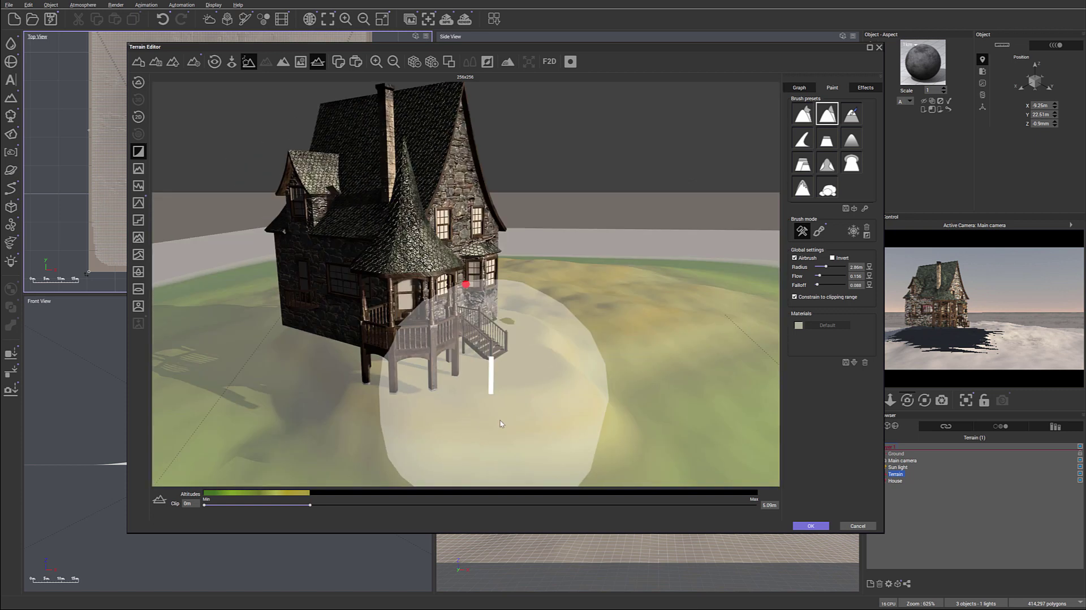
- Extend the raised ground outward from the porch and stairs as rounded, flat-topped spurs
middle_click_drag(500, 423, 436, 430)
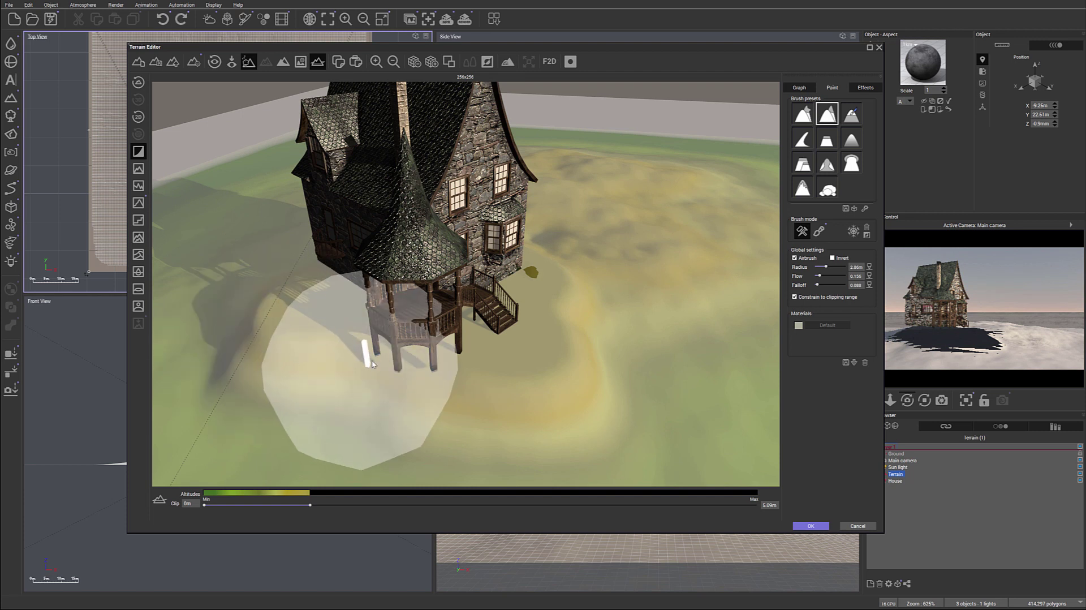
mouse_move(364, 317)
middle_mouse_down()
mouse_move(422, 304)
mouse_move(450, 317)
mouse_move(488, 297)
mouse_move(481, 307)
mouse_move(498, 340)
mouse_move(627, 367)
mouse_move(627, 333)
mouse_move(438, 420)
mouse_move(325, 392)
mouse_move(299, 355)
mouse_move(547, 328)
middle_mouse_up()
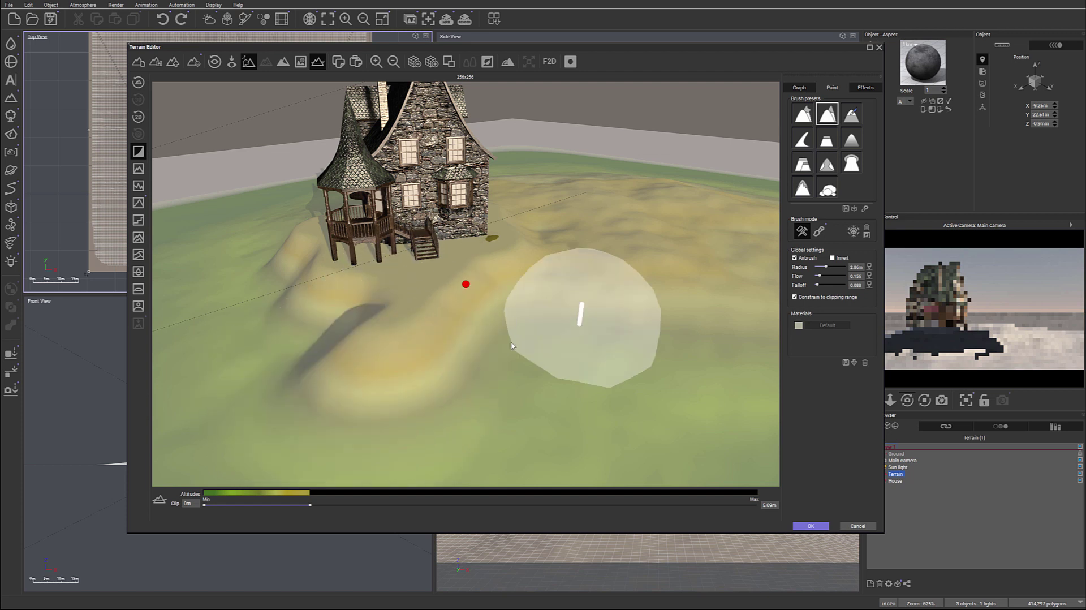
mouse_move(583, 315)
middle_mouse_down()
mouse_move(618, 315)
mouse_move(572, 324)
mouse_move(562, 425)
mouse_move(566, 368)
middle_mouse_up()
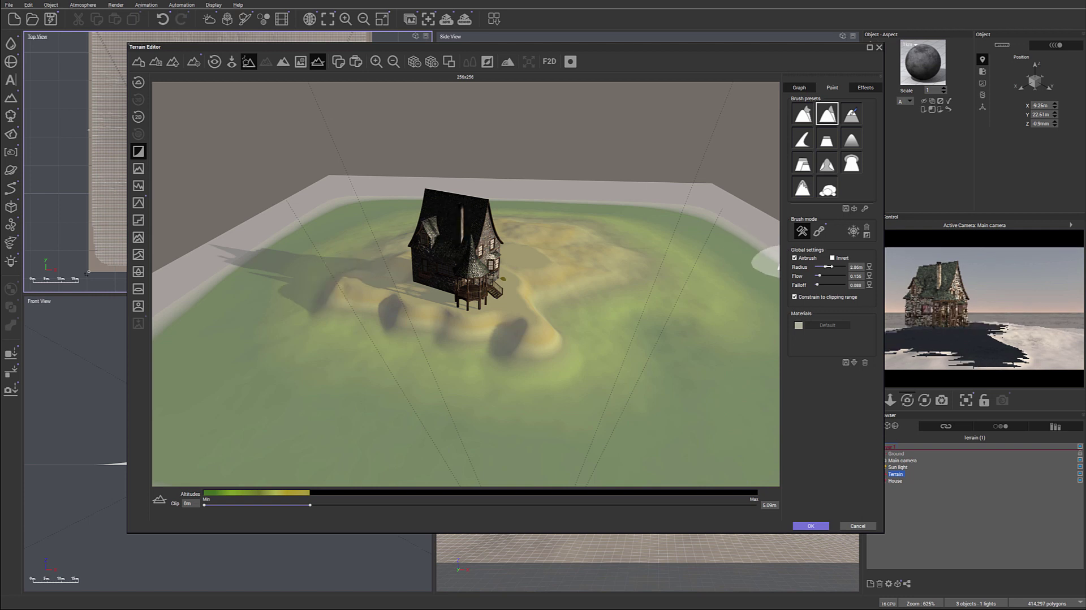
- Enlarge the brush radius to 10.8 m and raise a broad plateau behind and beside the house
left_click_drag(828, 266, 833, 267)
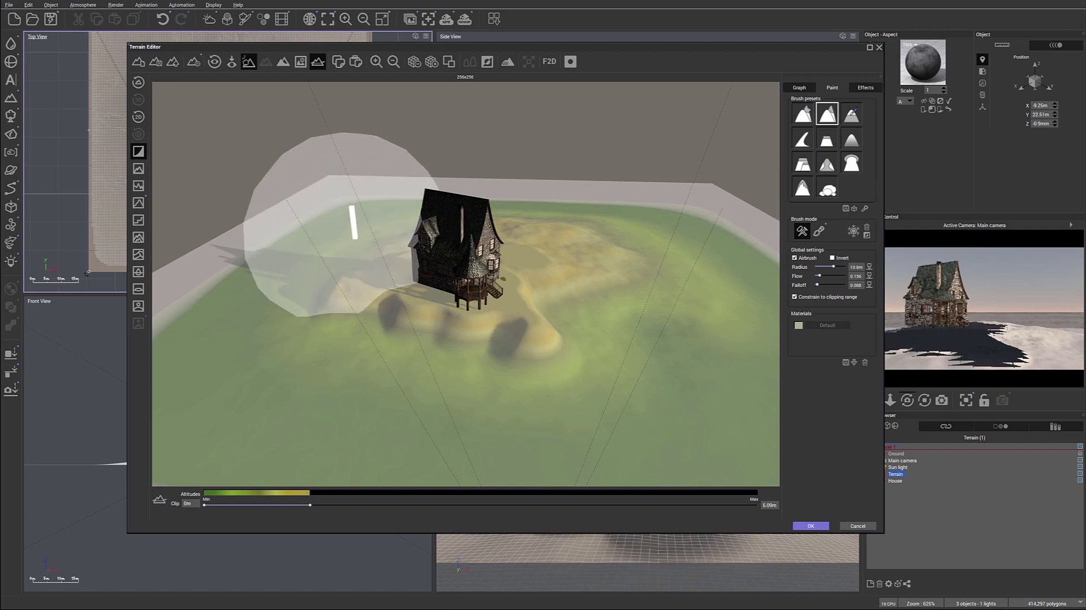
mouse_move(365, 251)
right_mouse_down()
mouse_move(414, 321)
mouse_move(481, 378)
right_mouse_up()
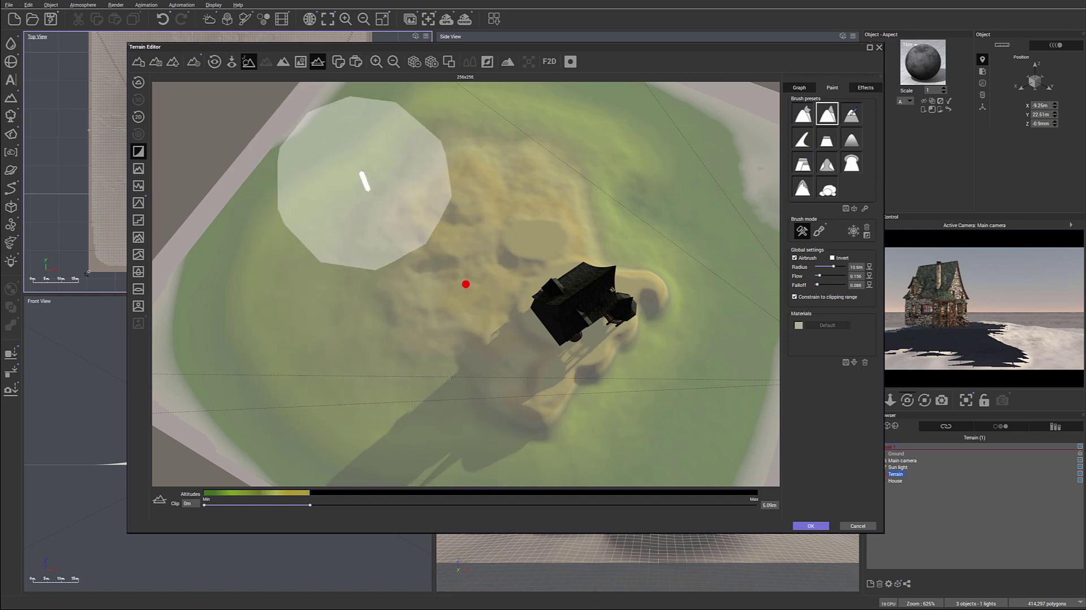
mouse_move(483, 401)
right_mouse_down()
mouse_move(304, 280)
mouse_move(288, 321)
mouse_move(291, 359)
right_mouse_up()
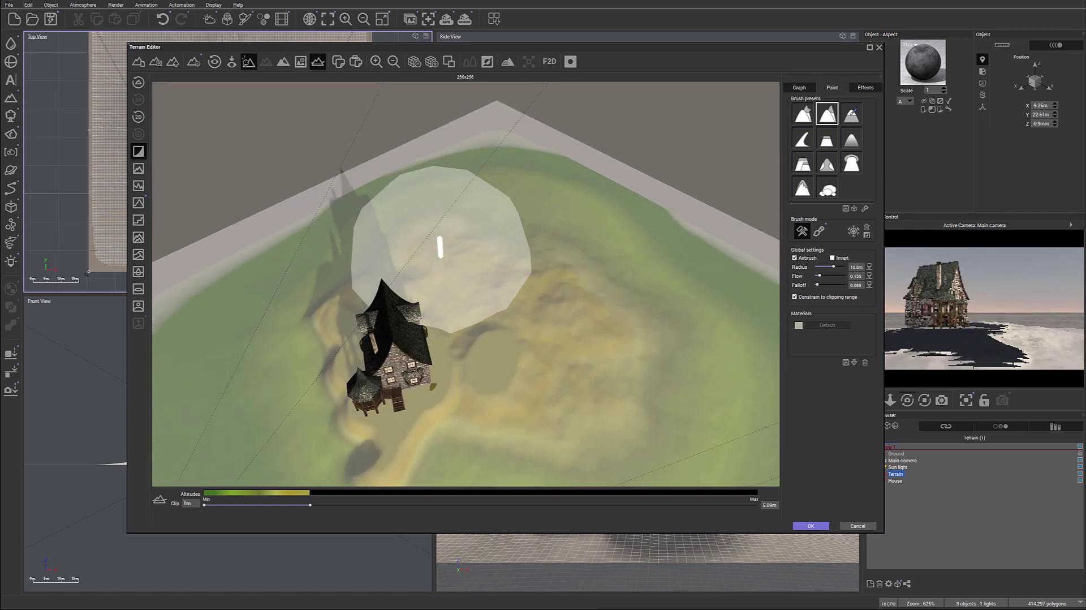
mouse_move(440, 247)
left_mouse_down()
mouse_move(534, 259)
mouse_move(429, 192)
mouse_move(444, 174)
mouse_move(507, 175)
mouse_move(517, 213)
mouse_move(582, 218)
mouse_move(619, 208)
mouse_move(515, 164)
mouse_move(417, 171)
mouse_move(317, 218)
mouse_move(278, 250)
mouse_move(310, 262)
mouse_move(266, 236)
mouse_move(301, 250)
mouse_move(296, 243)
left_mouse_up()
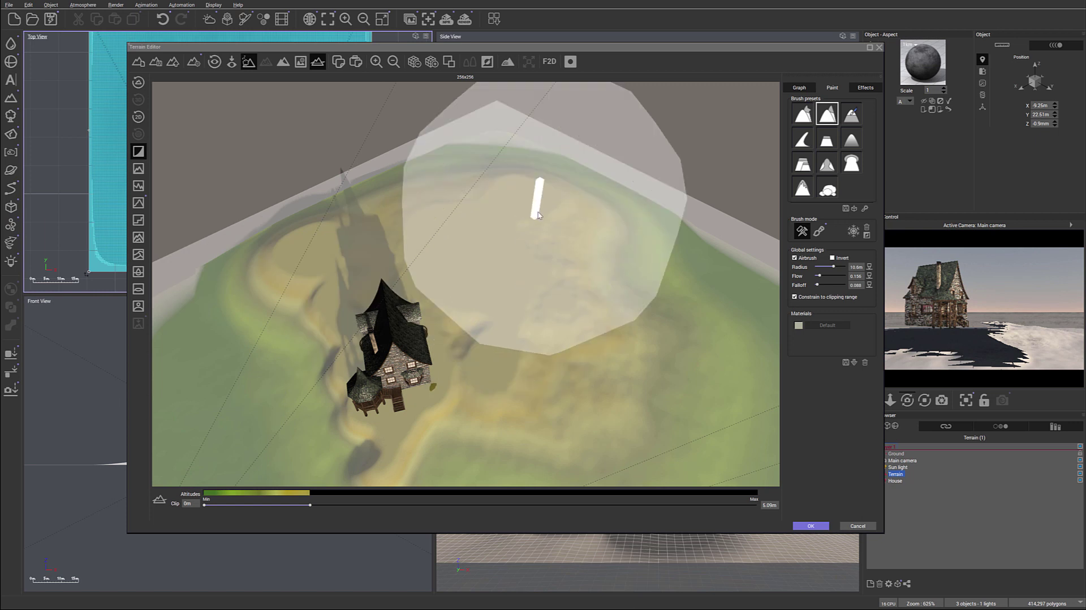
mouse_move(444, 303)
right_mouse_down()
mouse_move(517, 253)
mouse_move(530, 260)
mouse_move(517, 256)
right_mouse_up()
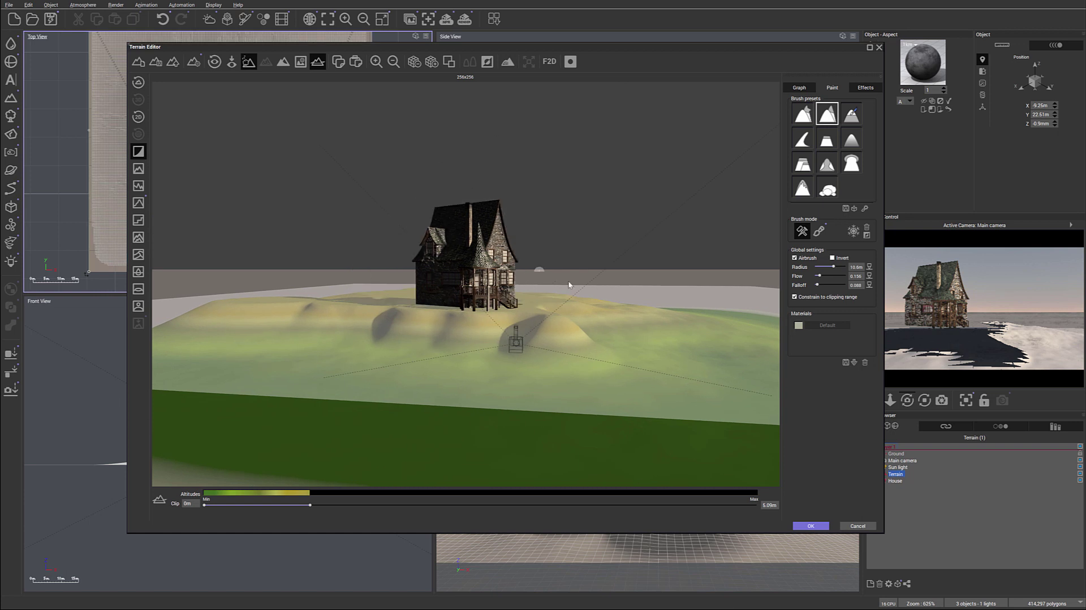
- Set the brush radius to 1 m and paint a narrow ridge running from the spur near the porch into the lower ground
scroll(587, 305, "up", 3)
scroll(586, 301, "down", 3)
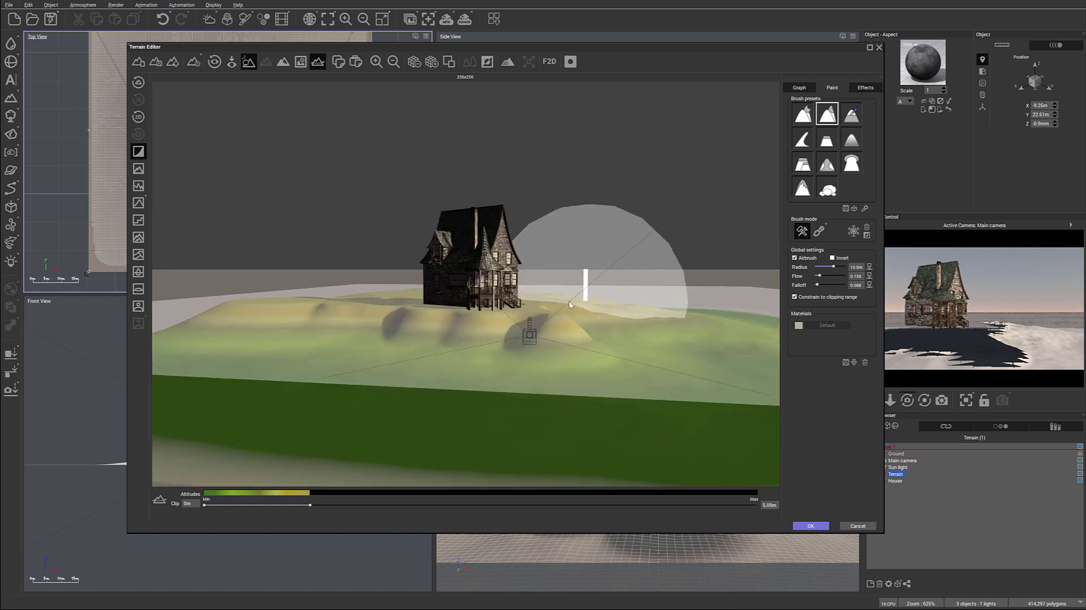
right_click_drag(507, 324, 471, 332)
scroll(570, 391, "up", 1)
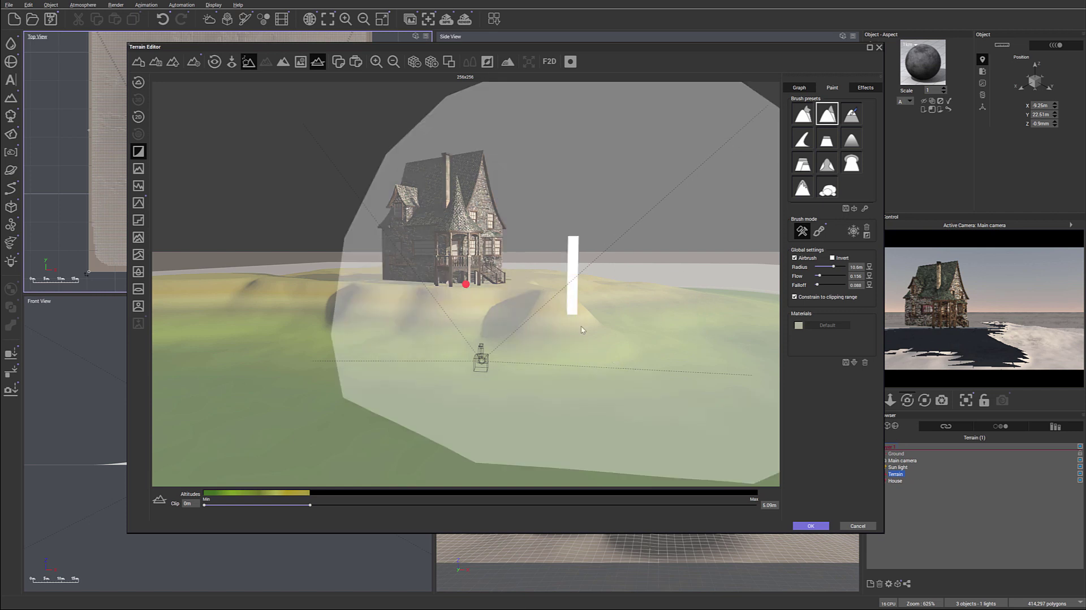
right_click_drag(582, 327, 575, 378)
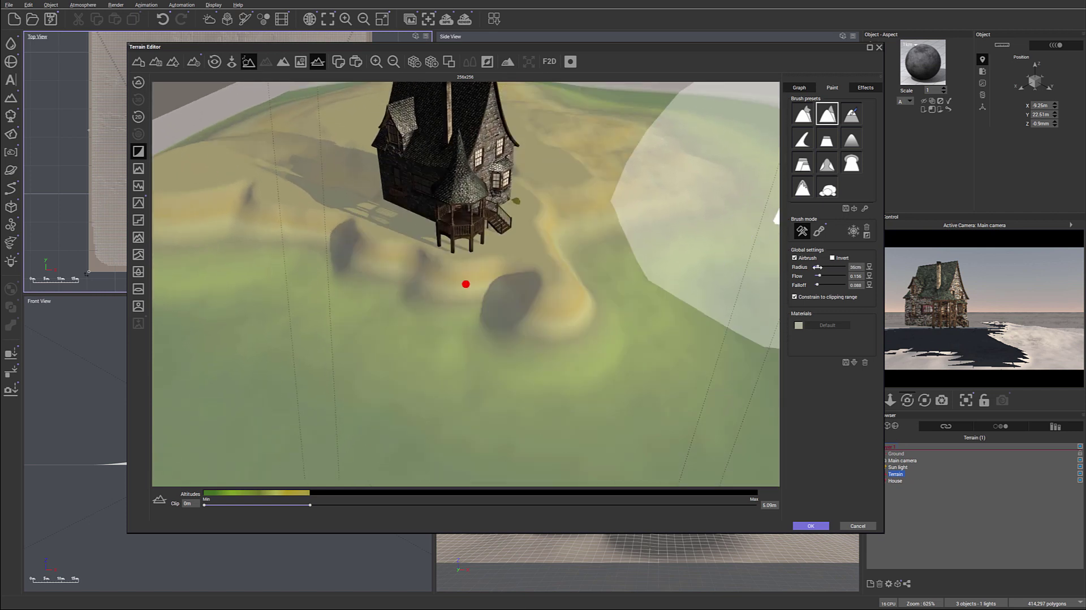
left_click_drag(820, 266, 822, 266)
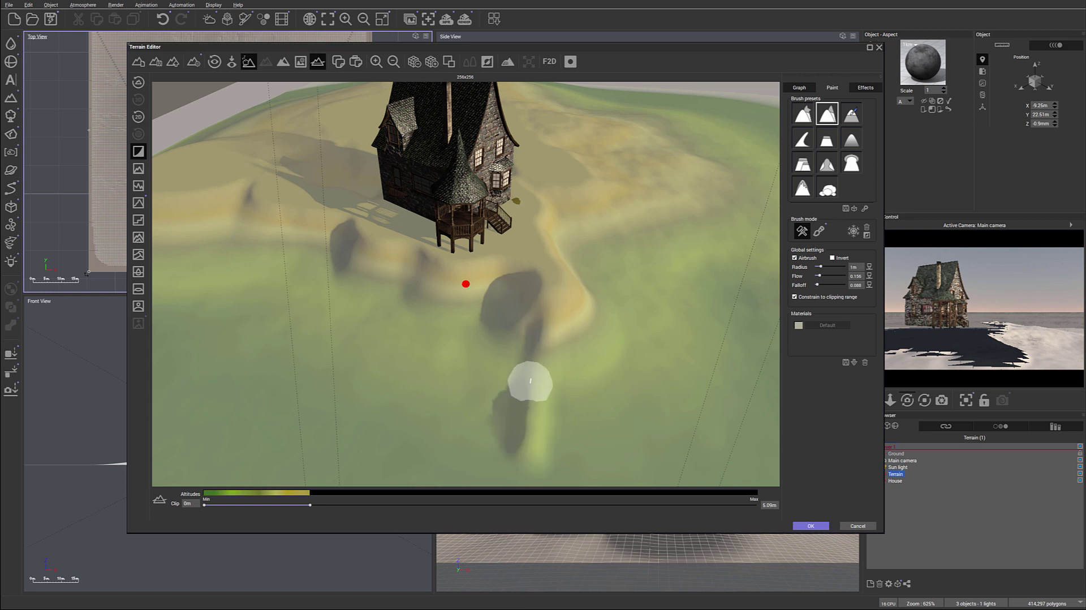
right_click_drag(583, 409, 444, 391)
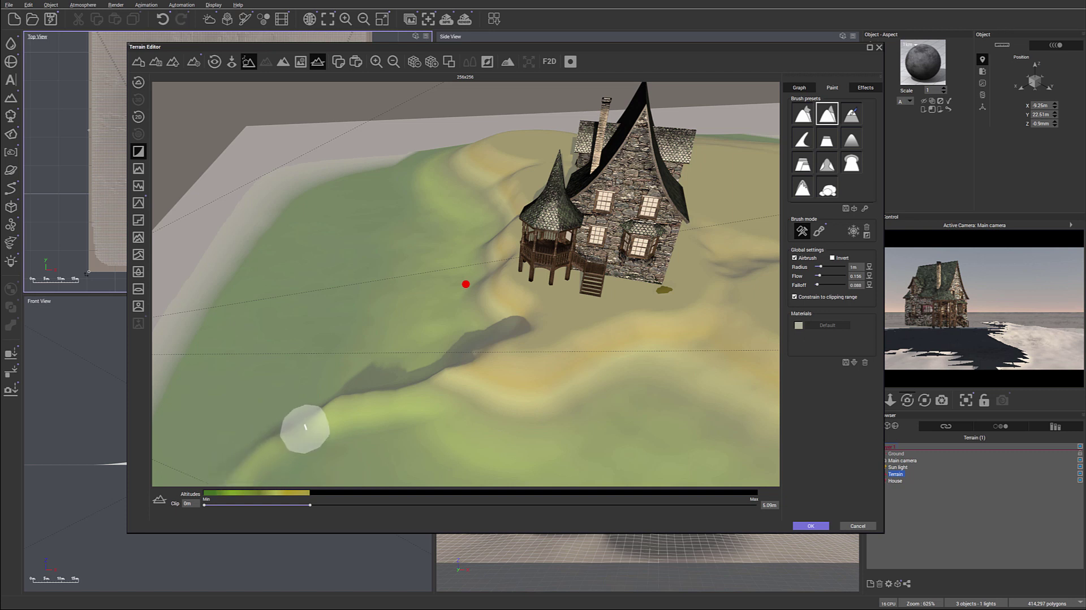
mouse_move(472, 339)
right_mouse_down()
mouse_move(366, 416)
mouse_move(318, 422)
right_mouse_up()
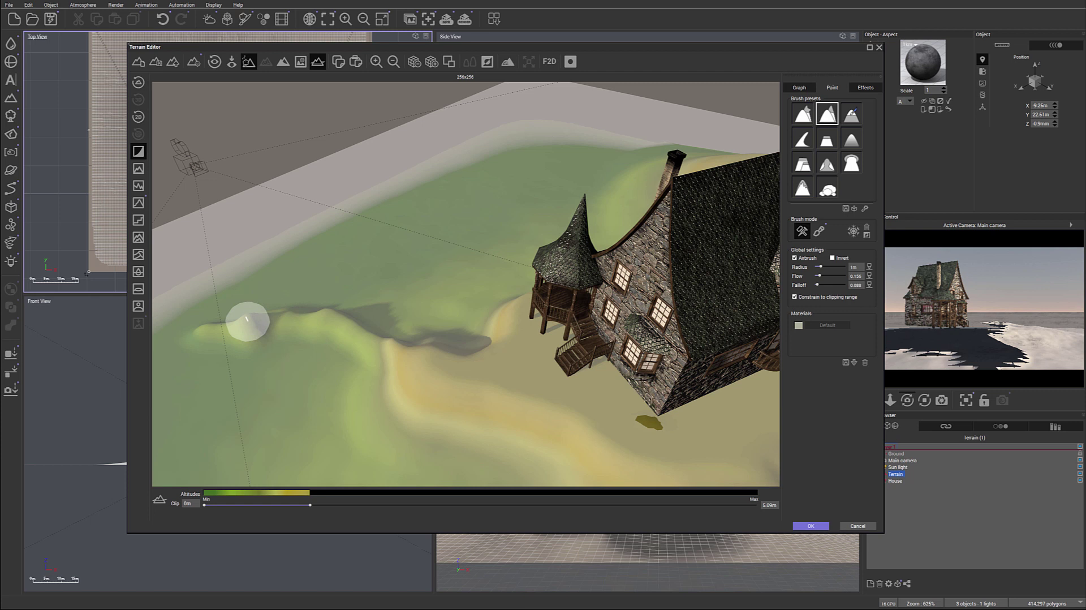
mouse_move(354, 376)
right_mouse_down()
mouse_move(303, 371)
mouse_move(332, 357)
mouse_move(345, 373)
right_mouse_up()
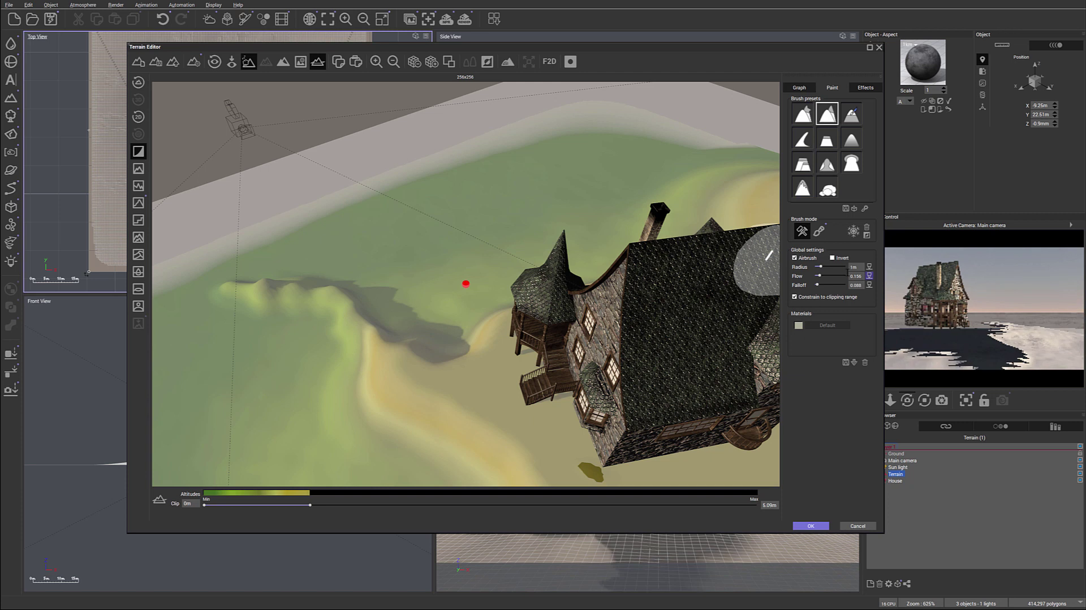
- Enlarge the brush radius and raise soft mounds over and beside the narrow ridge below the porch to broaden it
left_click_drag(837, 267, 835, 267)
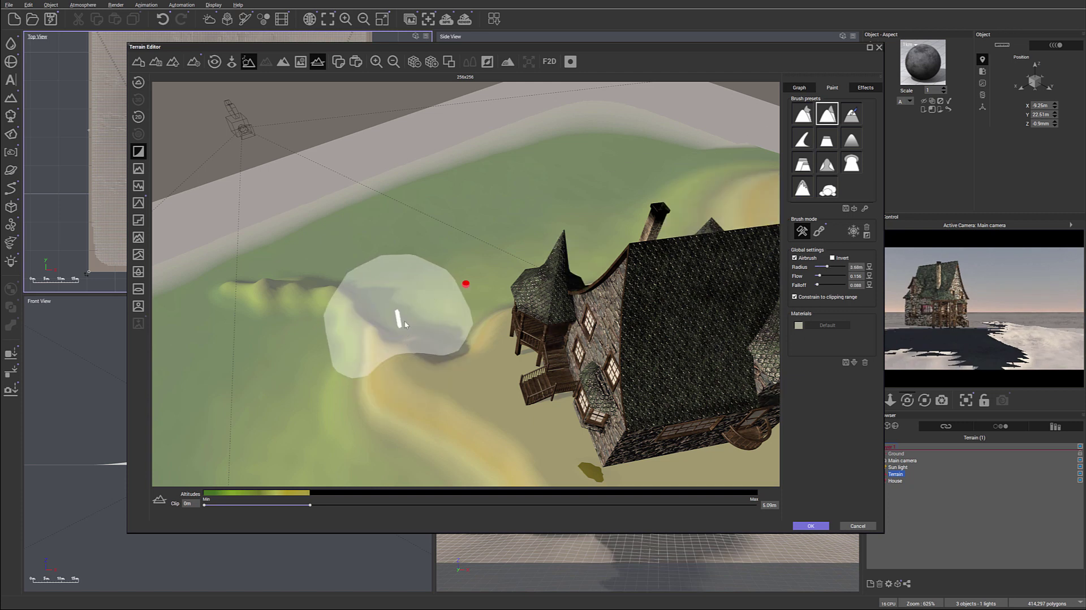
mouse_move(400, 319)
left_mouse_down()
mouse_move(430, 309)
mouse_move(386, 277)
left_mouse_up()
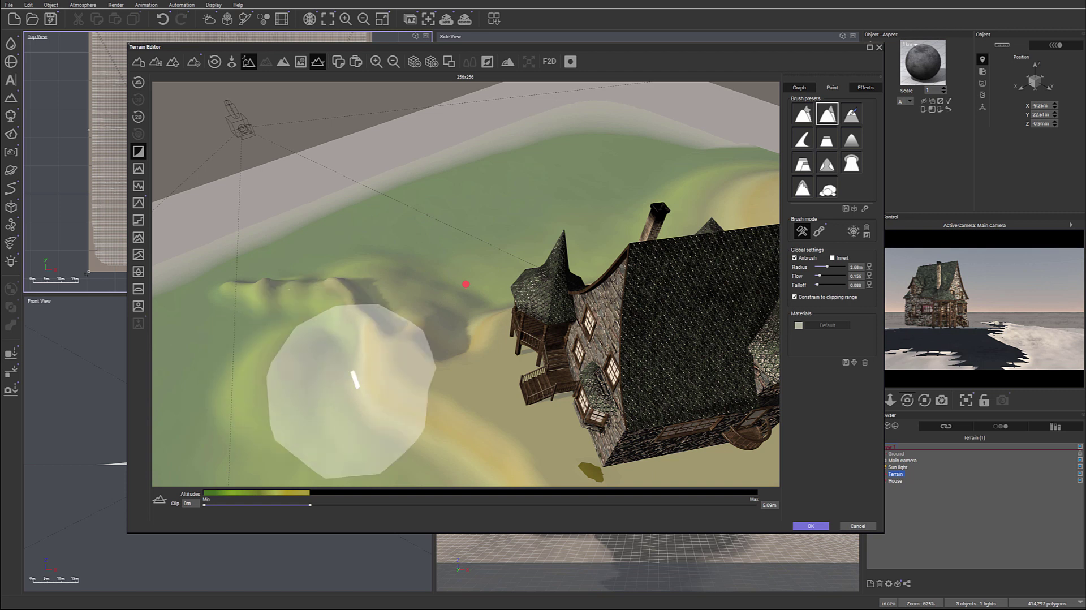
mouse_move(354, 365)
left_mouse_down()
mouse_move(327, 321)
mouse_move(277, 317)
left_mouse_up()
key("ctrl+z")
mouse_move(342, 317)
right_mouse_down()
mouse_move(428, 329)
mouse_move(436, 286)
right_mouse_up()
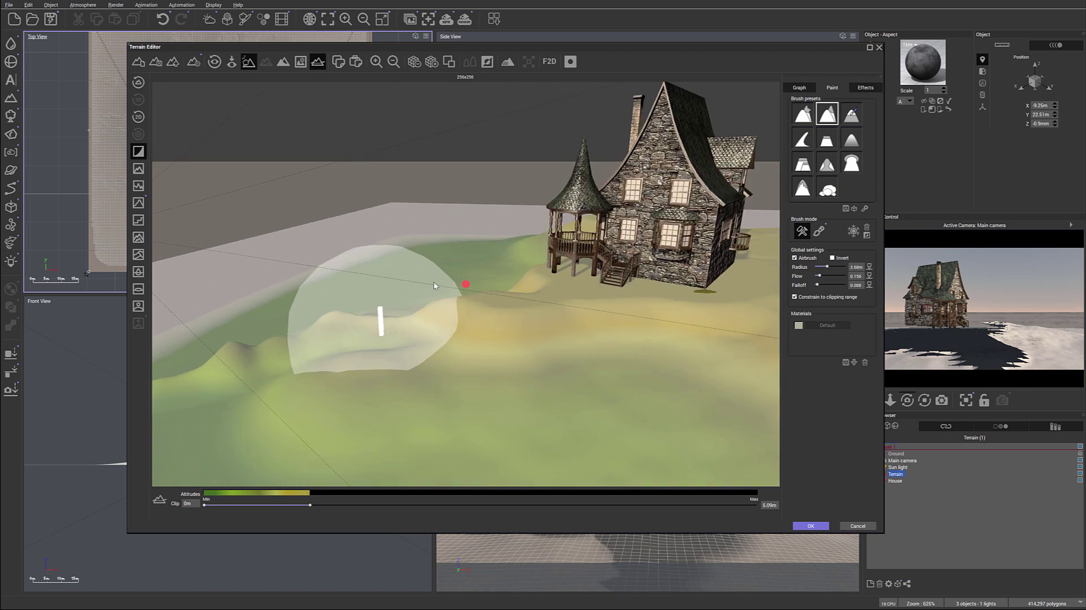
right_click_drag(389, 321, 482, 407)
left_click_drag(370, 243, 362, 213)
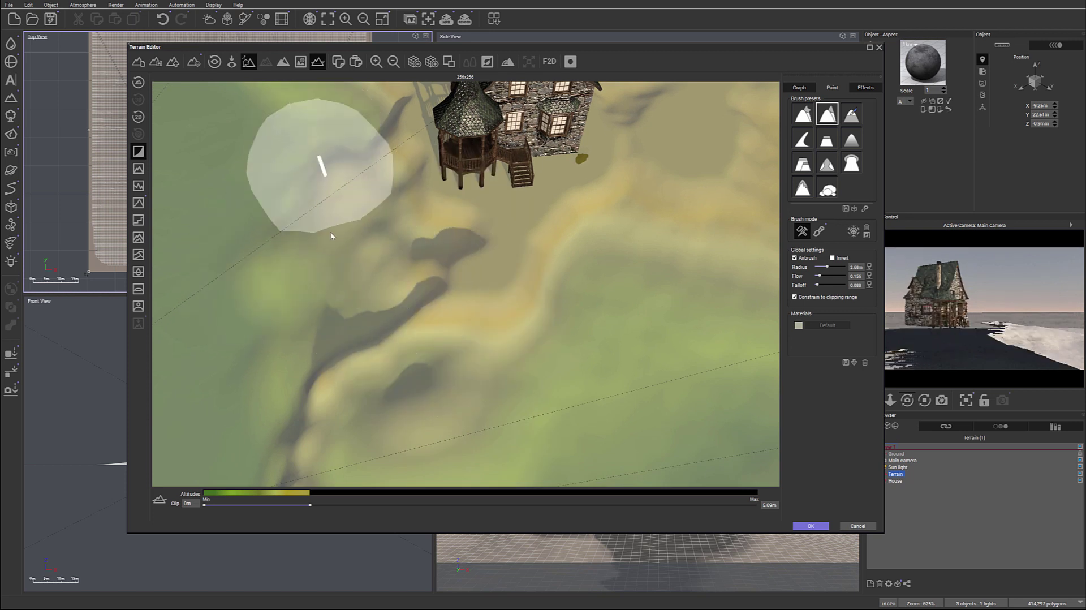
- Build up the low ground between the ridge and the porch side as overlapping rounded mounds
mouse_move(331, 232)
middle_mouse_down()
mouse_move(392, 275)
mouse_move(419, 266)
middle_mouse_up()
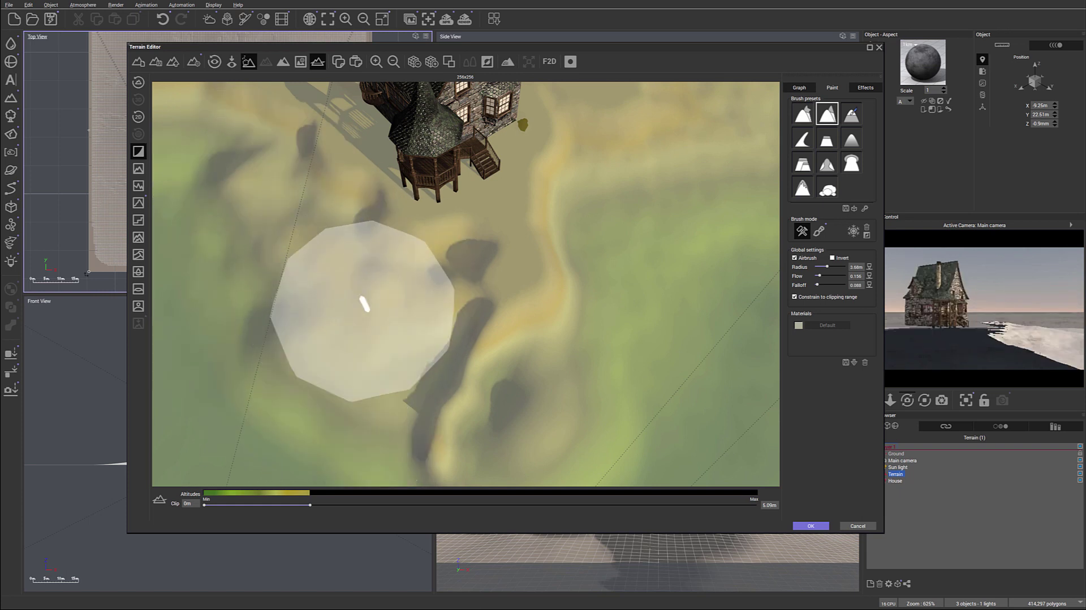
middle_click_drag(451, 381, 369, 313)
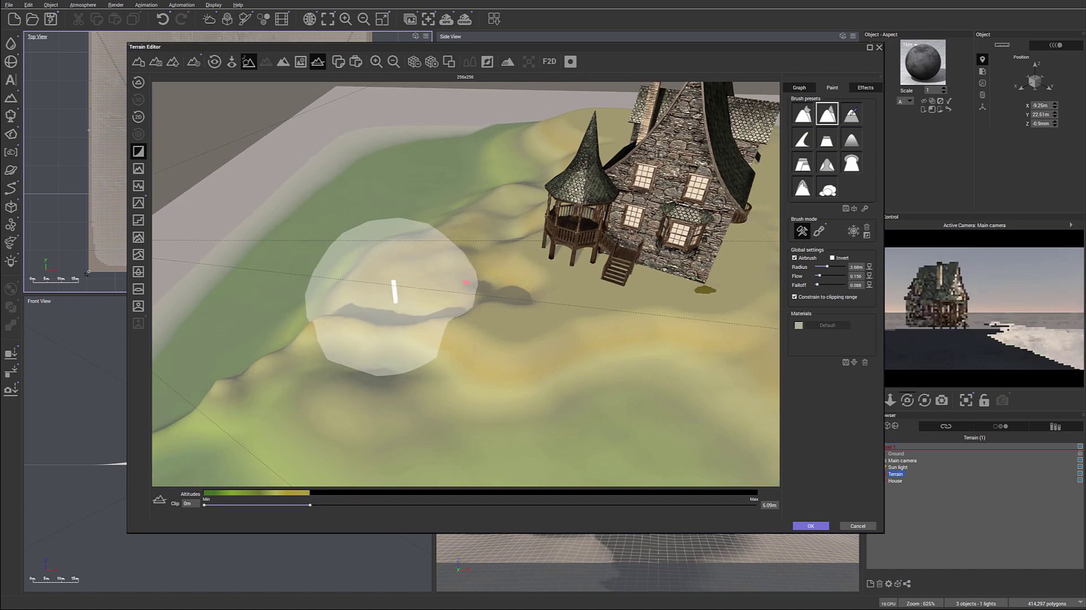
key("ctrl+z")
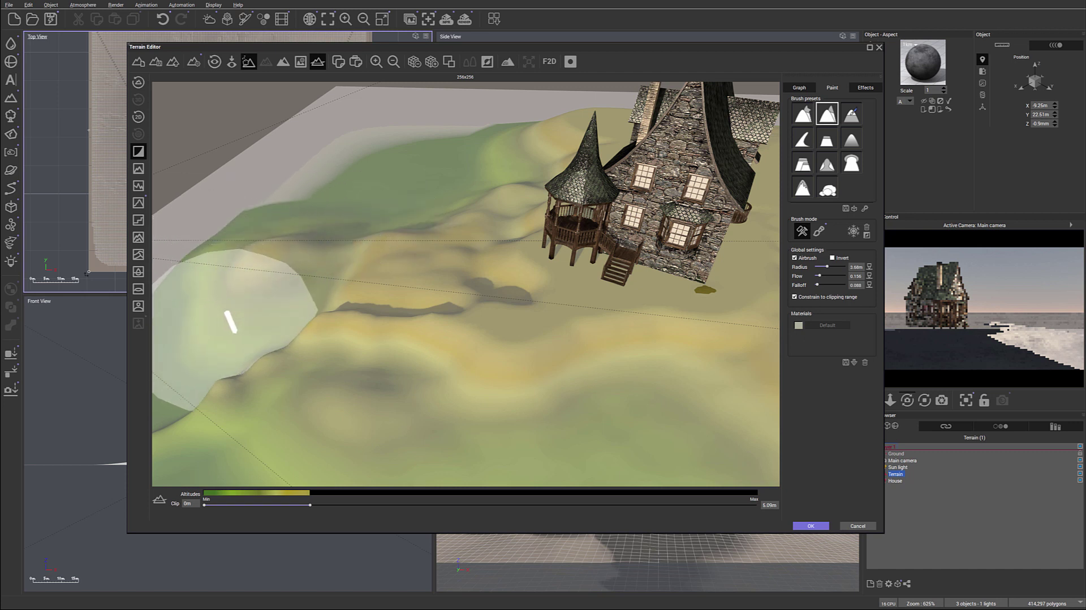
mouse_move(367, 331)
right_mouse_down()
mouse_move(200, 385)
mouse_move(207, 371)
right_mouse_up()
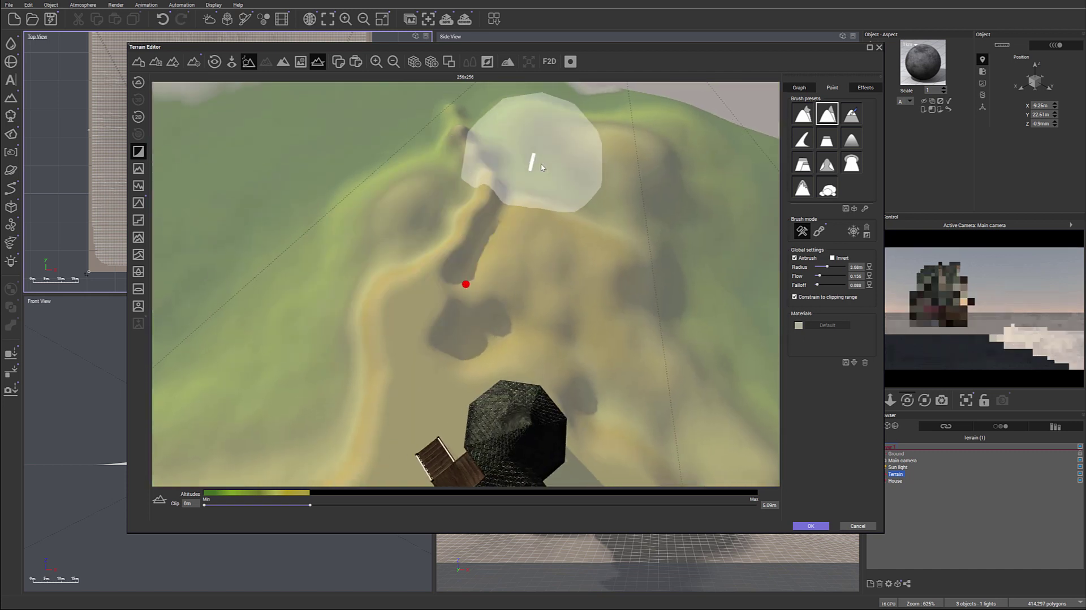
mouse_move(605, 152)
right_mouse_down()
mouse_move(554, 196)
mouse_move(546, 182)
mouse_move(515, 221)
mouse_move(497, 273)
mouse_move(493, 237)
mouse_move(369, 244)
right_mouse_up()
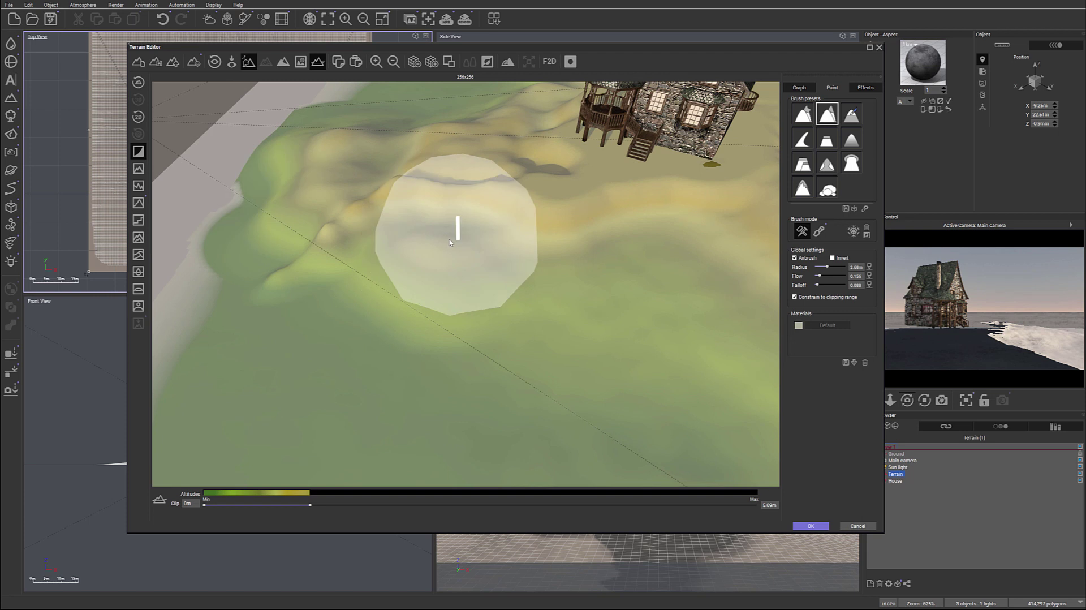
- Raise the outer slopes below the ridge and fill the hollows on the porch side of the house
mouse_move(457, 238)
left_mouse_down()
mouse_move(402, 233)
mouse_move(334, 252)
mouse_move(284, 313)
left_mouse_up()
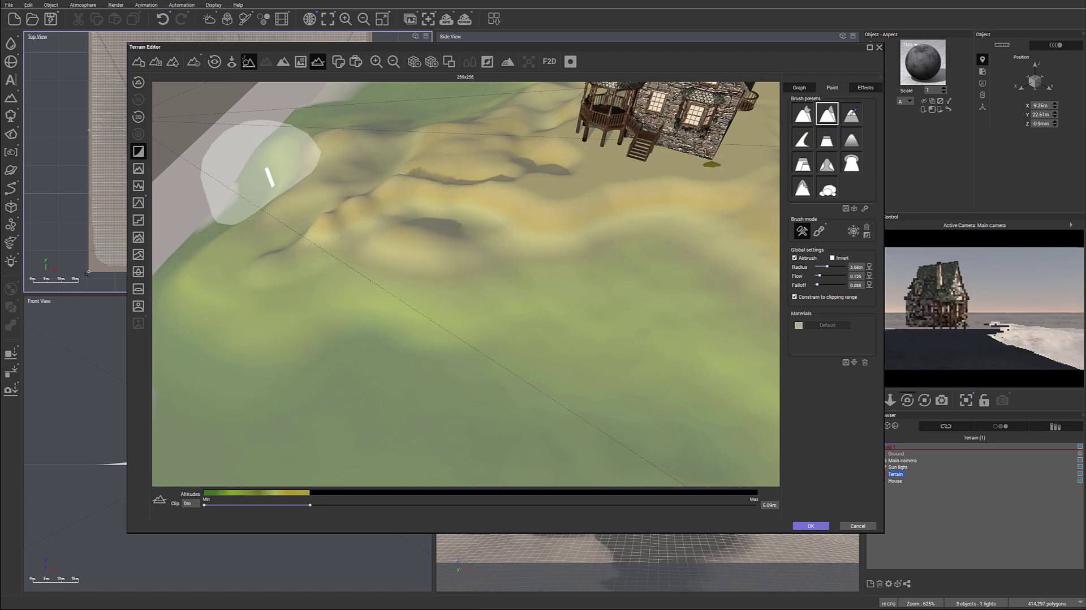
mouse_move(222, 208)
left_mouse_down()
mouse_move(283, 213)
mouse_move(245, 219)
mouse_move(368, 158)
mouse_move(434, 206)
mouse_move(485, 220)
mouse_move(378, 232)
mouse_move(294, 303)
mouse_move(405, 297)
mouse_move(302, 351)
left_mouse_up()
mouse_move(364, 277)
right_mouse_down()
mouse_move(524, 228)
mouse_move(625, 179)
mouse_move(604, 164)
right_mouse_up()
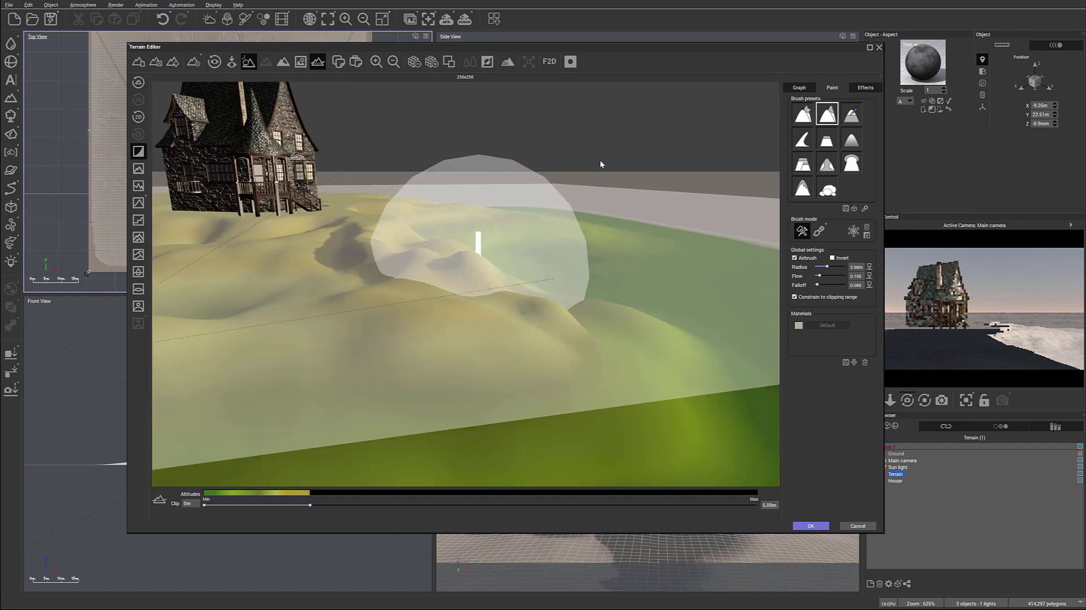
right_click_drag(483, 141, 318, 194)
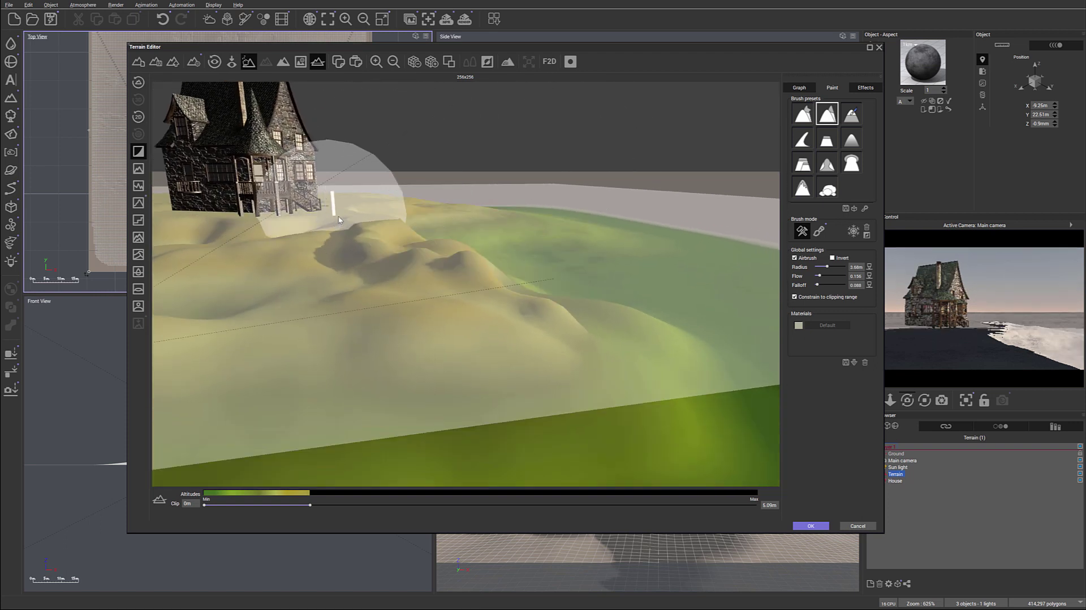
mouse_move(364, 225)
left_mouse_down()
mouse_move(382, 243)
mouse_move(282, 270)
mouse_move(334, 233)
mouse_move(182, 240)
left_mouse_up()
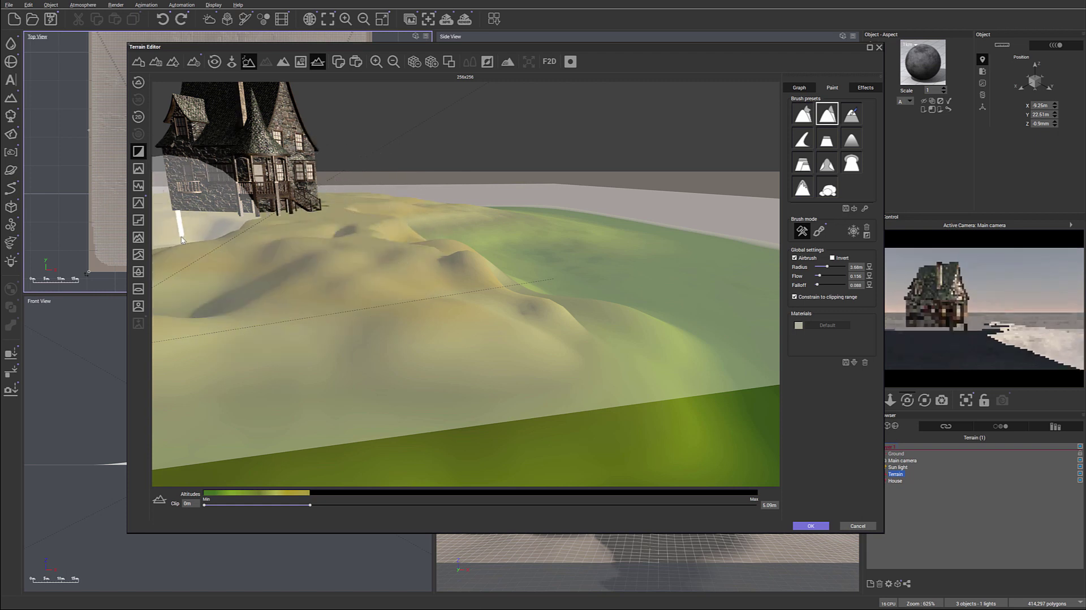
mouse_move(213, 281)
left_mouse_down()
mouse_move(206, 294)
mouse_move(298, 366)
mouse_move(255, 390)
left_mouse_up()
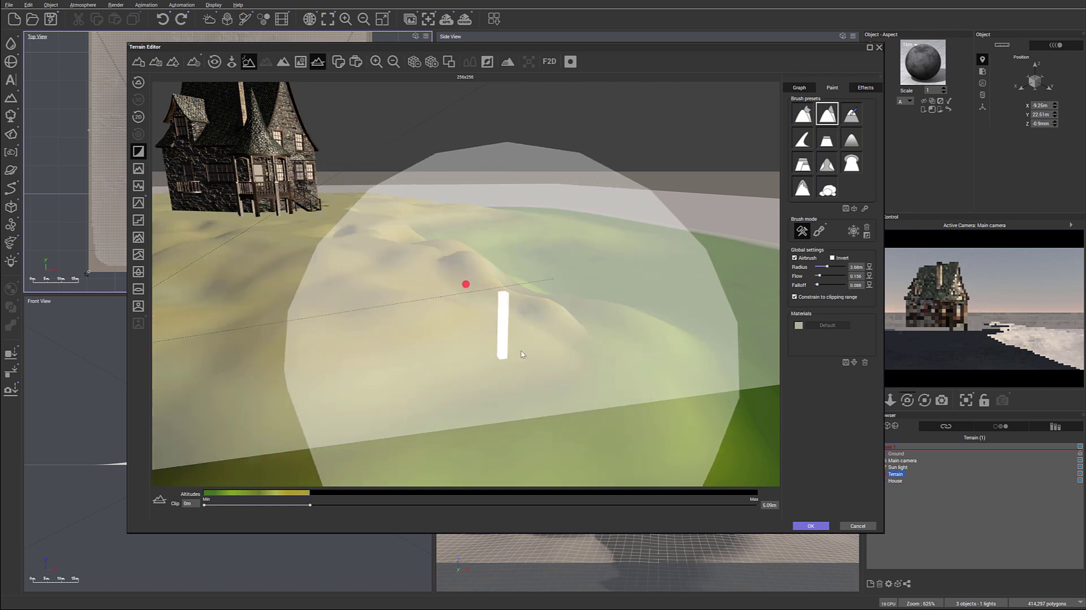
- Raise the low ground beyond the front slope with gentle spurs and save the scene
mouse_move(626, 300)
right_mouse_down()
mouse_move(683, 242)
mouse_move(688, 254)
right_mouse_up()
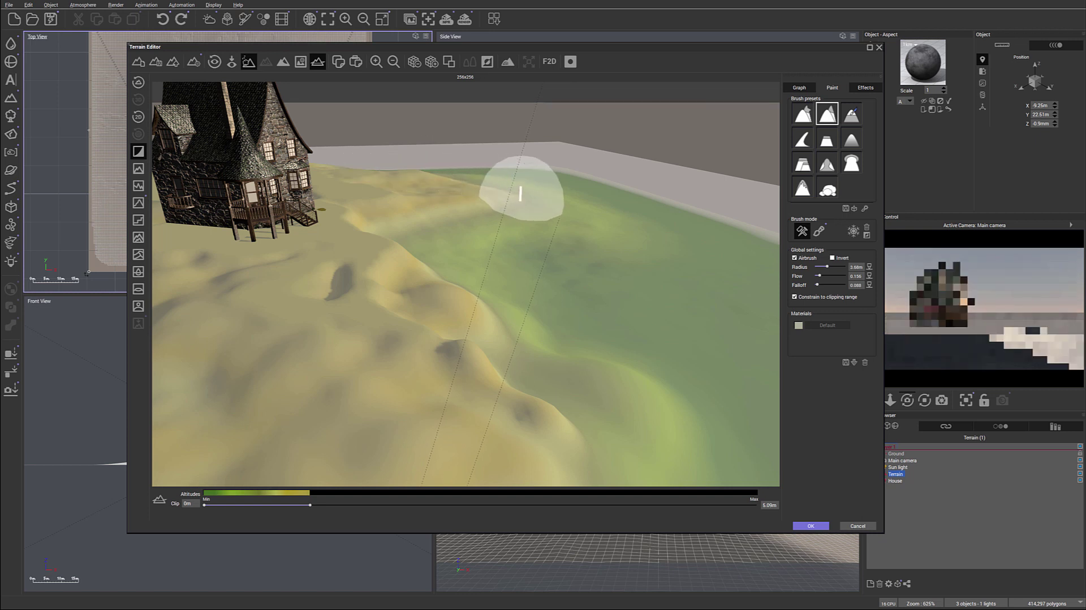
mouse_move(500, 261)
left_mouse_down()
mouse_move(435, 241)
mouse_move(579, 289)
mouse_move(431, 227)
left_mouse_up()
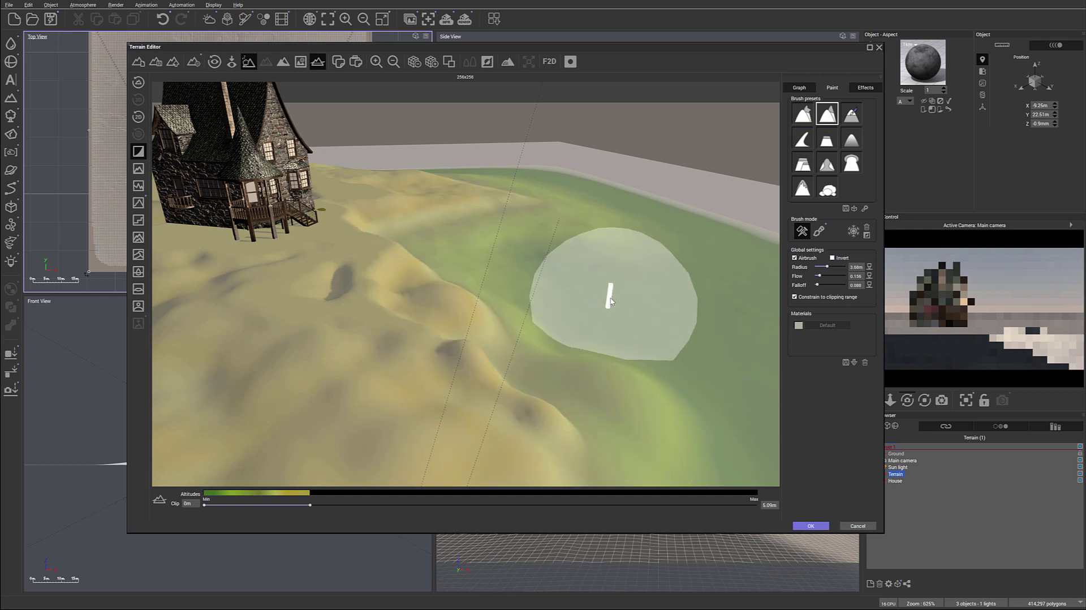
mouse_move(614, 348)
right_mouse_down()
mouse_move(618, 310)
mouse_move(617, 328)
right_mouse_up()
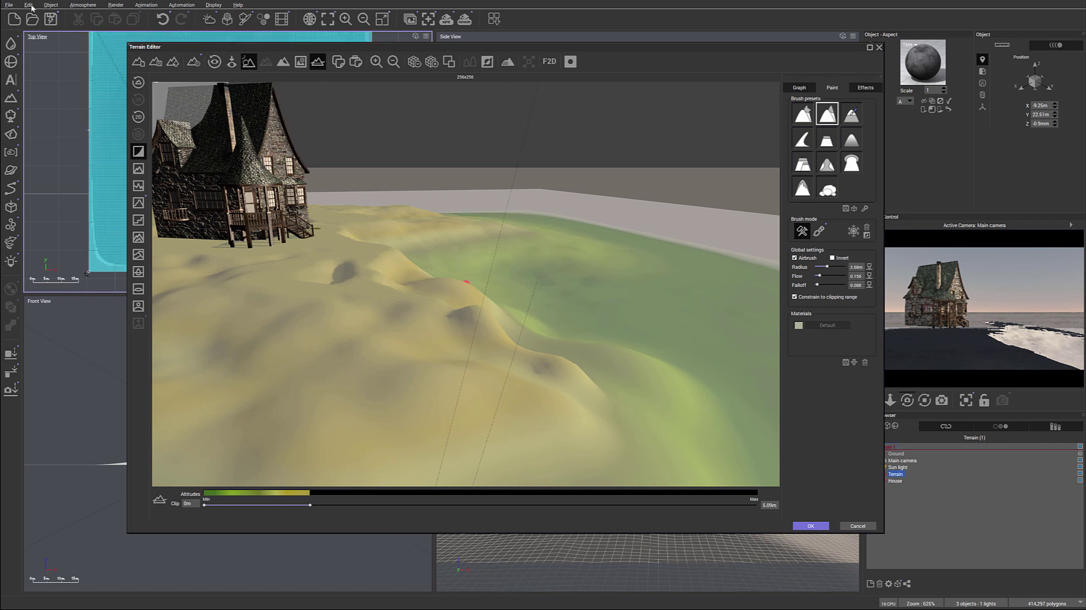
left_click(49, 19)
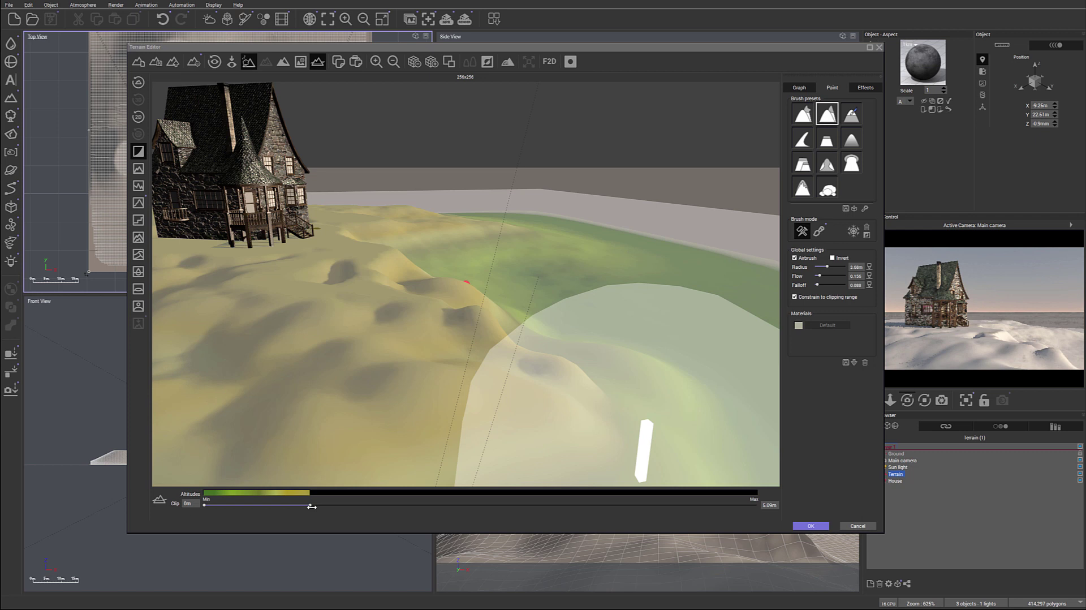
- Extend the upper clipping altitude to its maximum and turn off the clipping plane display
left_click_drag(312, 506, 755, 505)
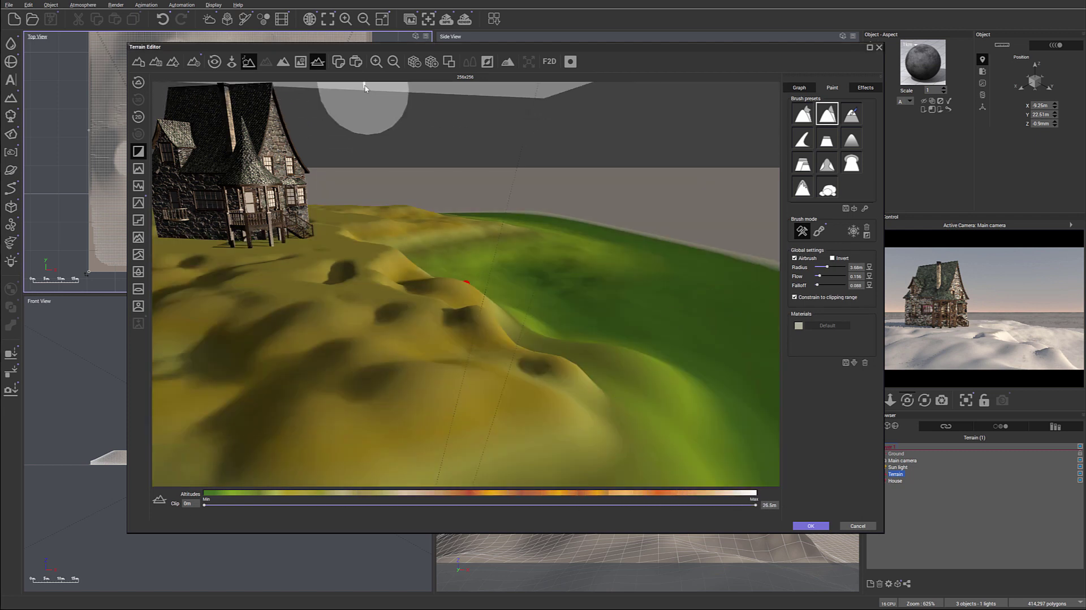
left_click(320, 62)
- Reduce the brush radius and set the flow to 0.083, then paint small rises along the house base, porch posts and front stairs
right_click_drag(721, 309, 351, 255)
scroll(419, 278, "down", 3)
right_click_drag(271, 267, 411, 257)
scroll(451, 280, "up", 3)
middle_click_drag(412, 257, 412, 303)
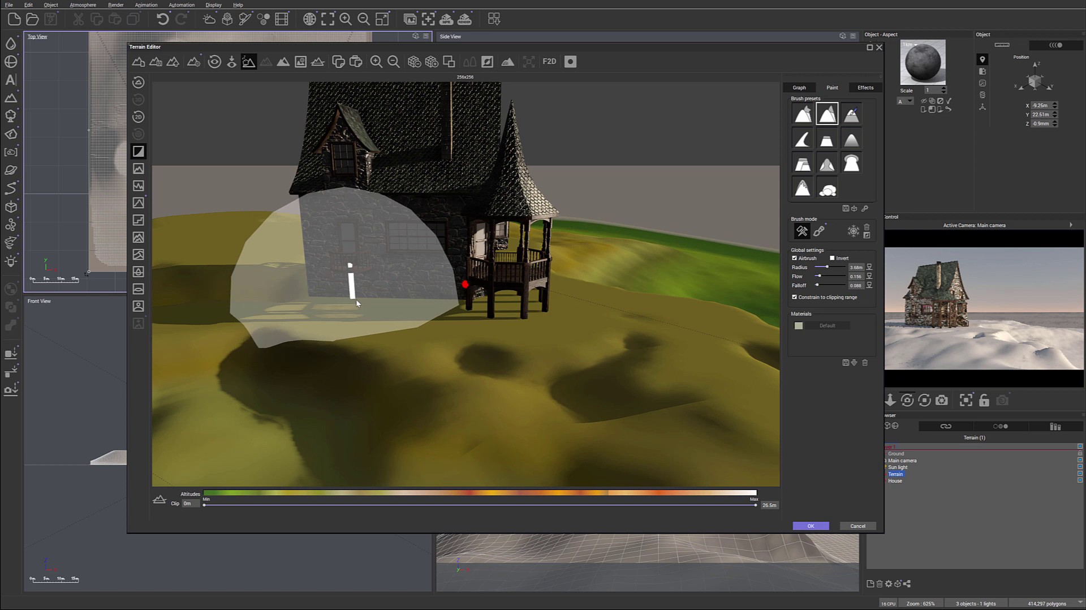
left_click_drag(837, 275, 823, 275)
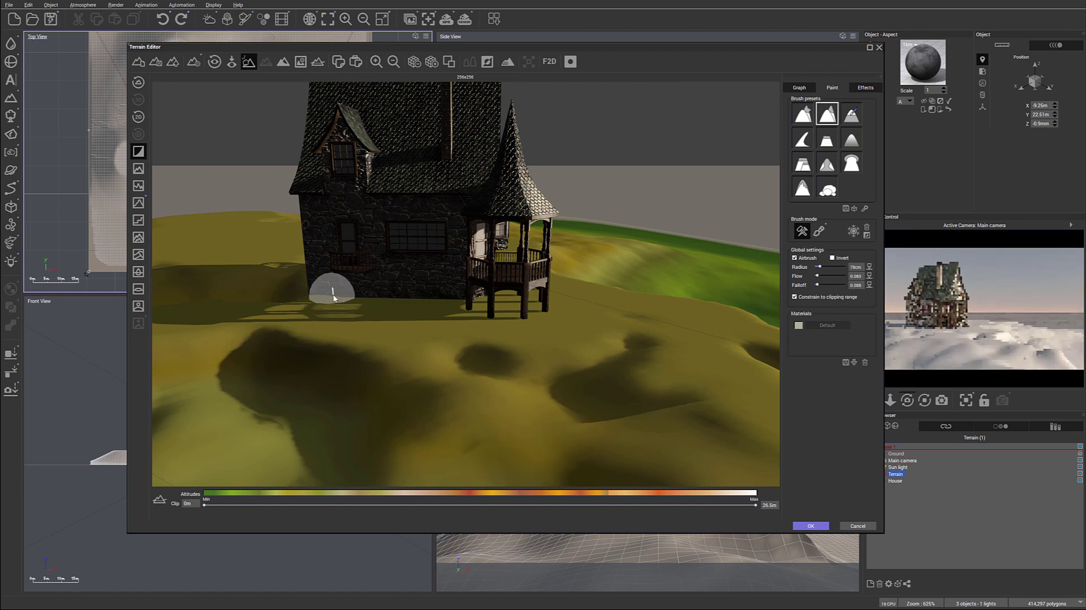
left_click_drag(333, 295, 361, 297)
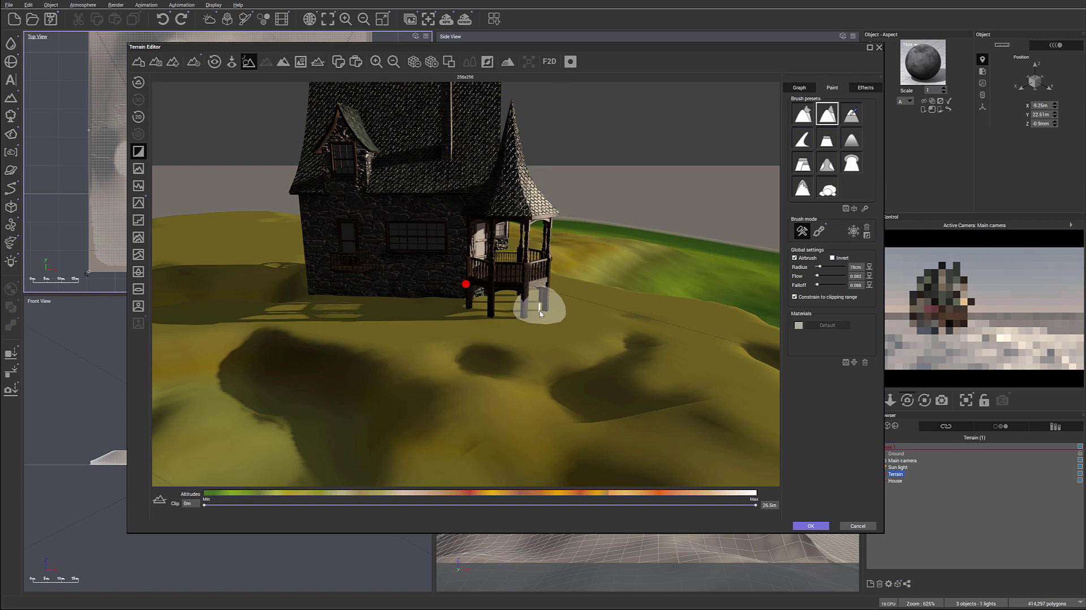
mouse_move(635, 328)
right_mouse_down()
mouse_move(533, 353)
mouse_move(502, 342)
right_mouse_up()
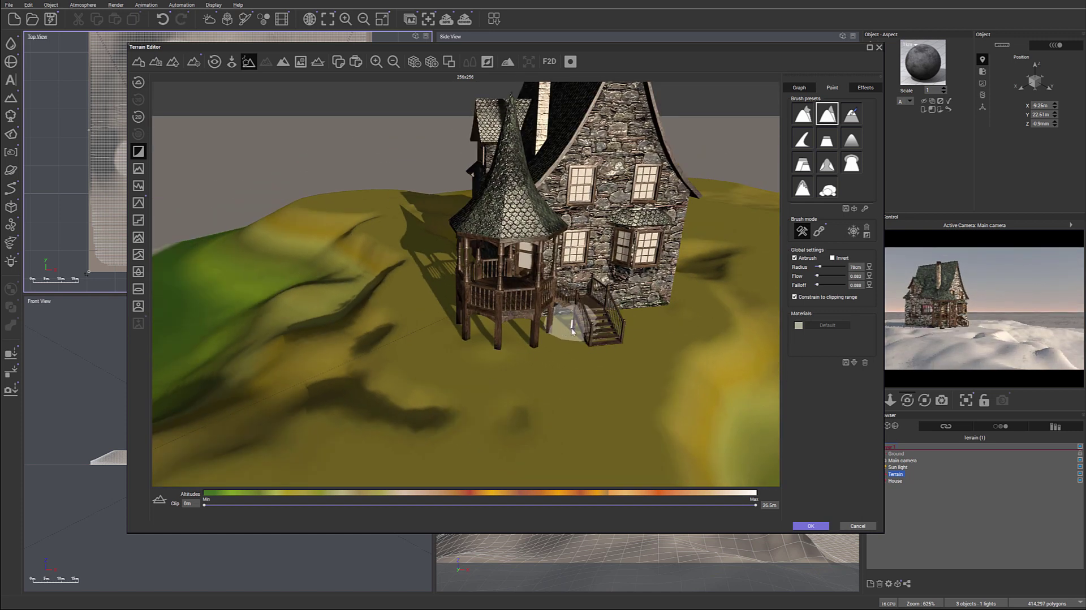
left_click_drag(572, 332, 560, 322)
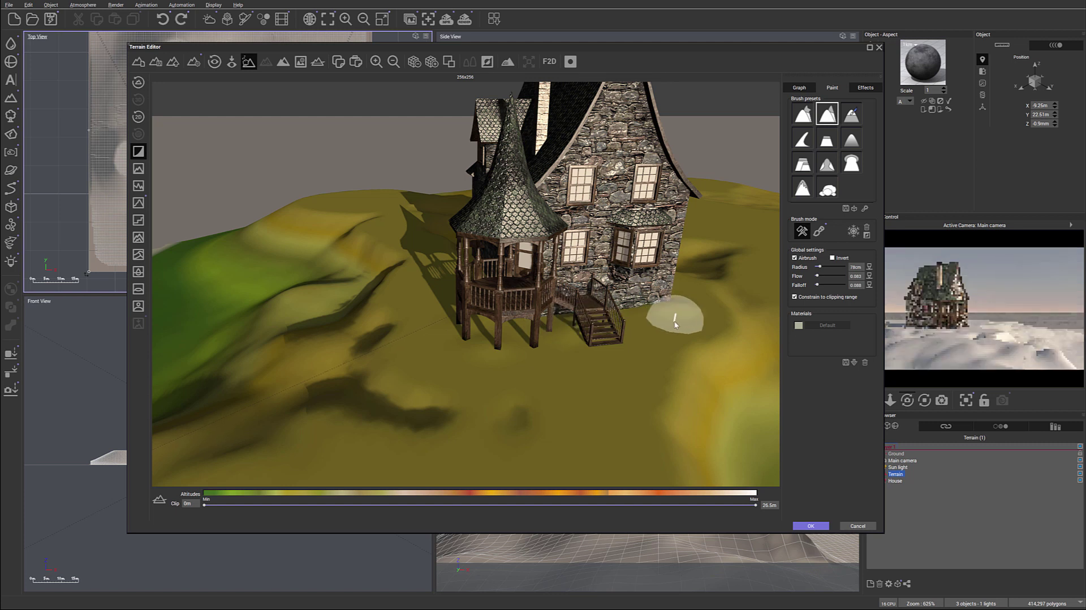
mouse_move(583, 412)
right_mouse_down()
mouse_move(664, 375)
mouse_move(673, 386)
right_mouse_up()
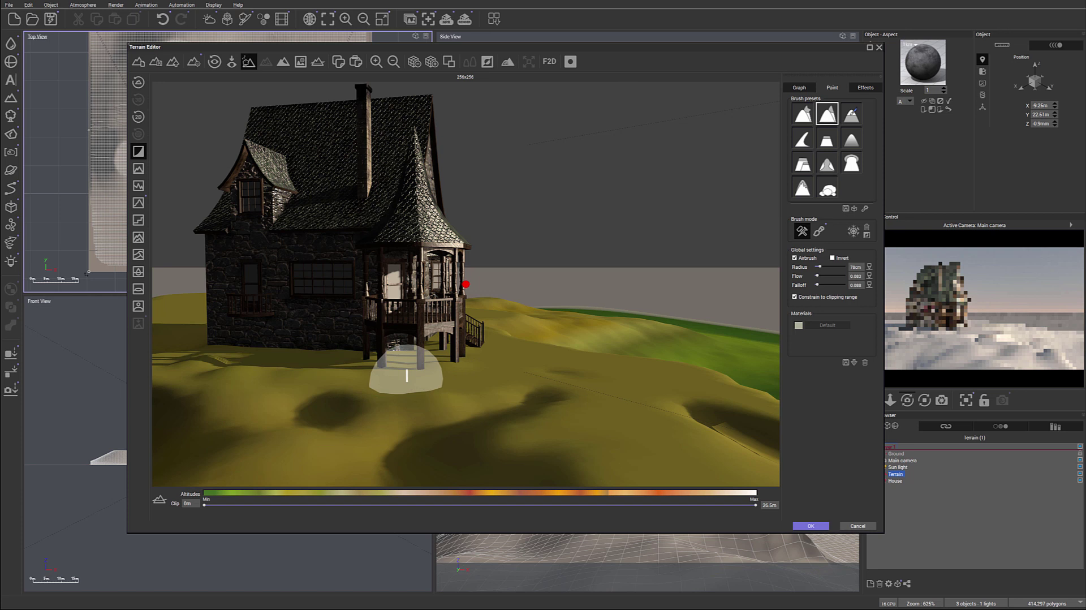
mouse_move(561, 412)
right_mouse_down()
mouse_move(633, 420)
mouse_move(675, 375)
right_mouse_up()
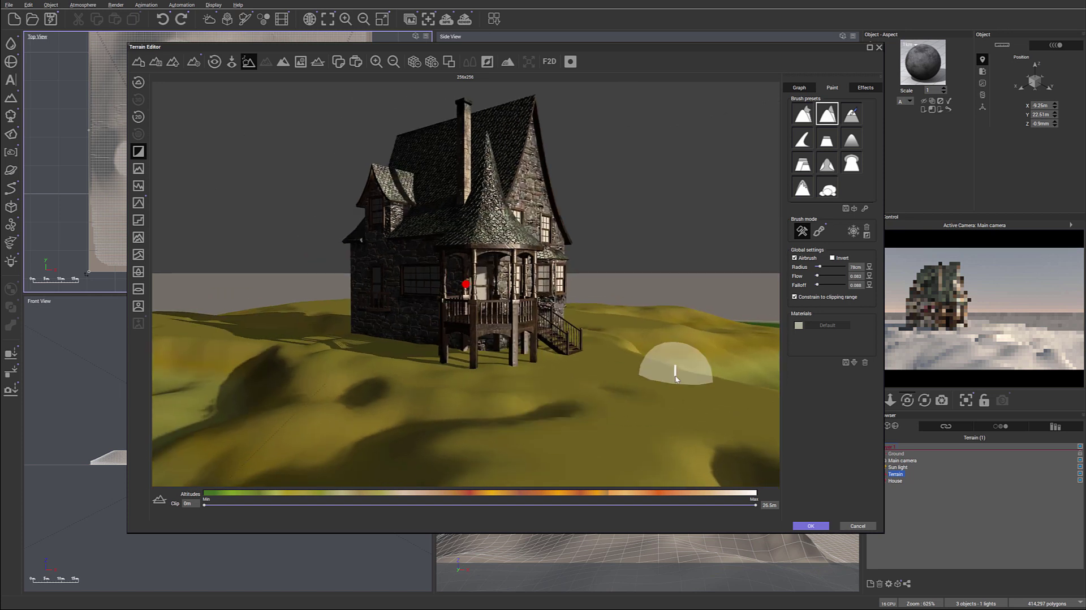
- Paint small irregular bumps across the flat ground in front of the porch and outward along the hilltop
mouse_move(621, 357)
left_mouse_down()
mouse_move(684, 374)
mouse_move(677, 388)
mouse_move(725, 408)
mouse_move(662, 427)
mouse_move(745, 437)
mouse_move(730, 408)
left_mouse_up()
middle_click_drag(730, 407, 703, 388)
mouse_move(704, 389)
right_mouse_down()
mouse_move(700, 426)
mouse_move(563, 460)
mouse_move(715, 431)
mouse_move(771, 447)
right_mouse_up()
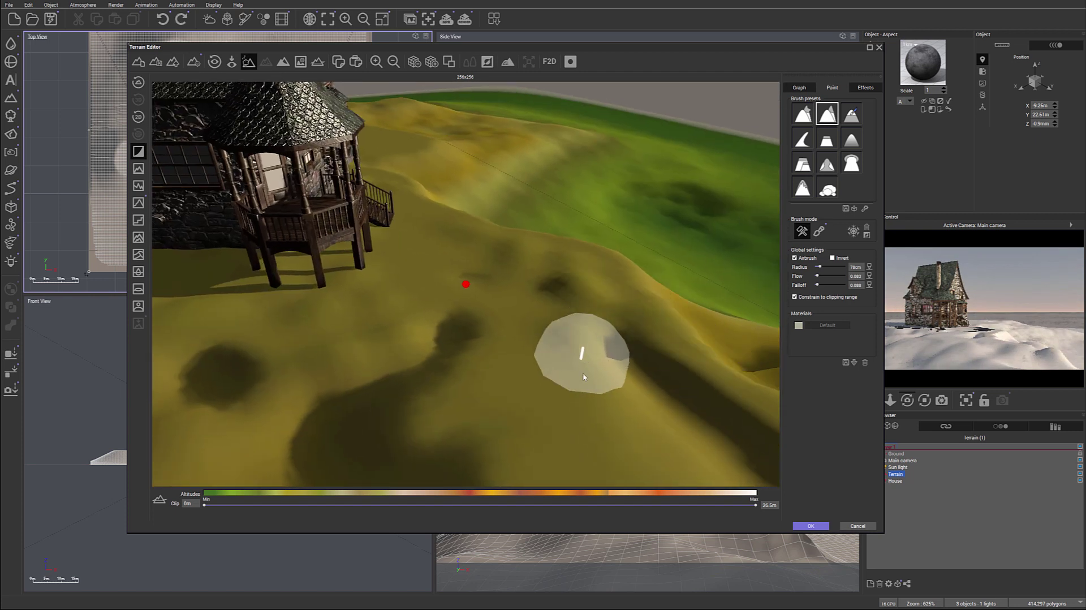
mouse_move(582, 265)
right_mouse_down()
mouse_move(588, 252)
mouse_move(524, 194)
right_mouse_up()
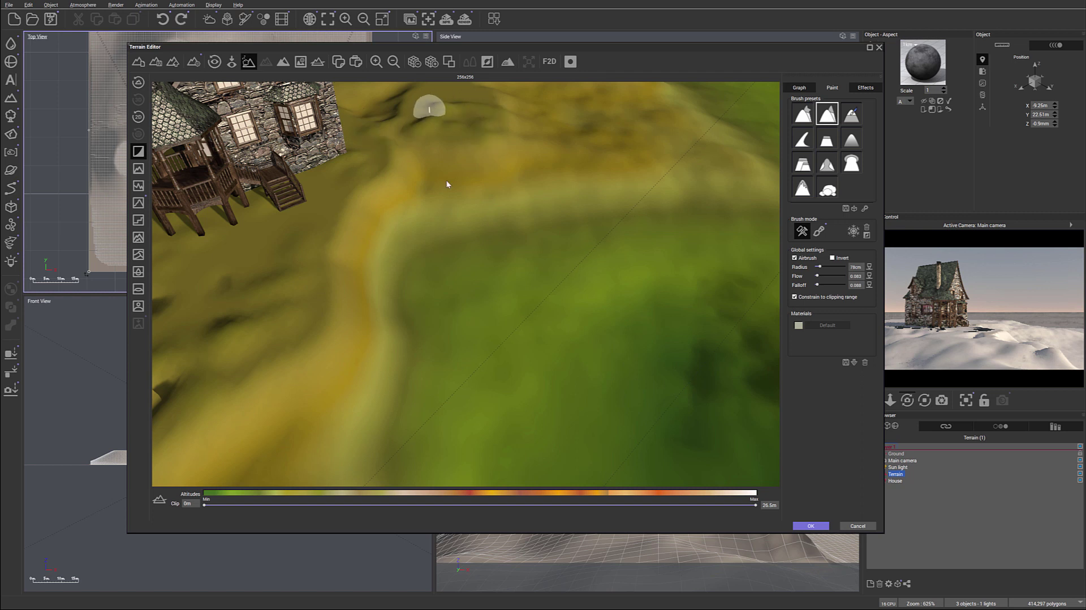
right_click_drag(446, 182, 481, 205)
right_click_drag(417, 252, 484, 283)
scroll(484, 283, "down", 3)
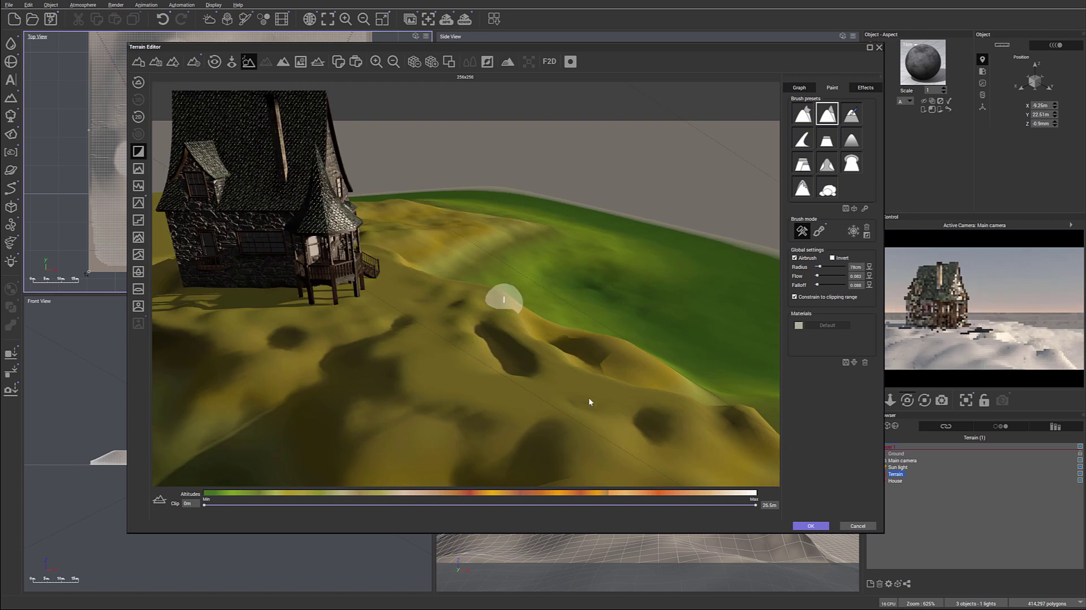
right_click_drag(569, 392, 627, 246)
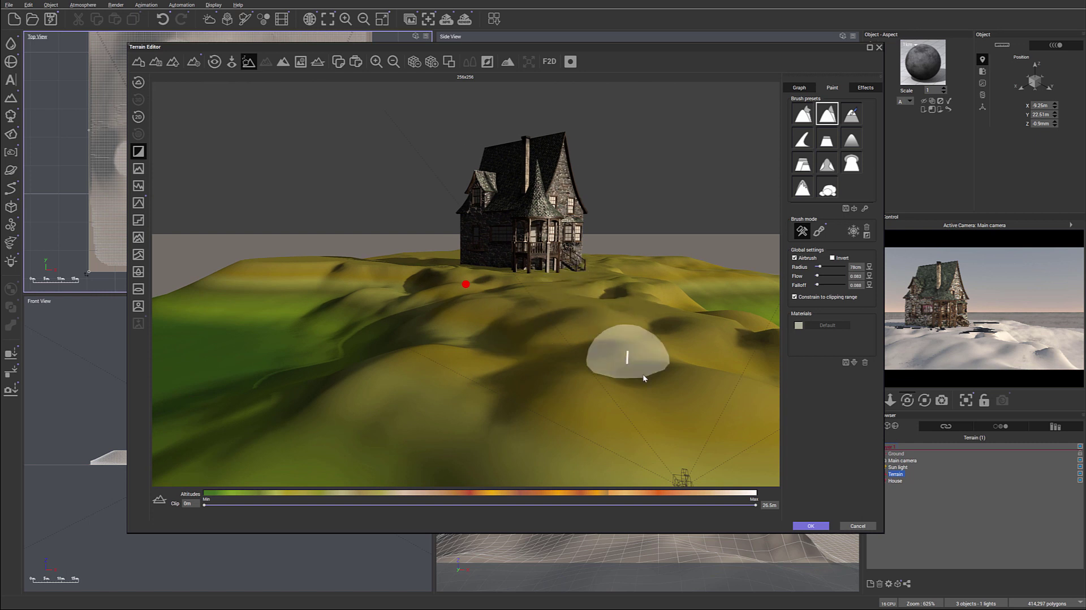
right_click_drag(673, 368, 474, 332)
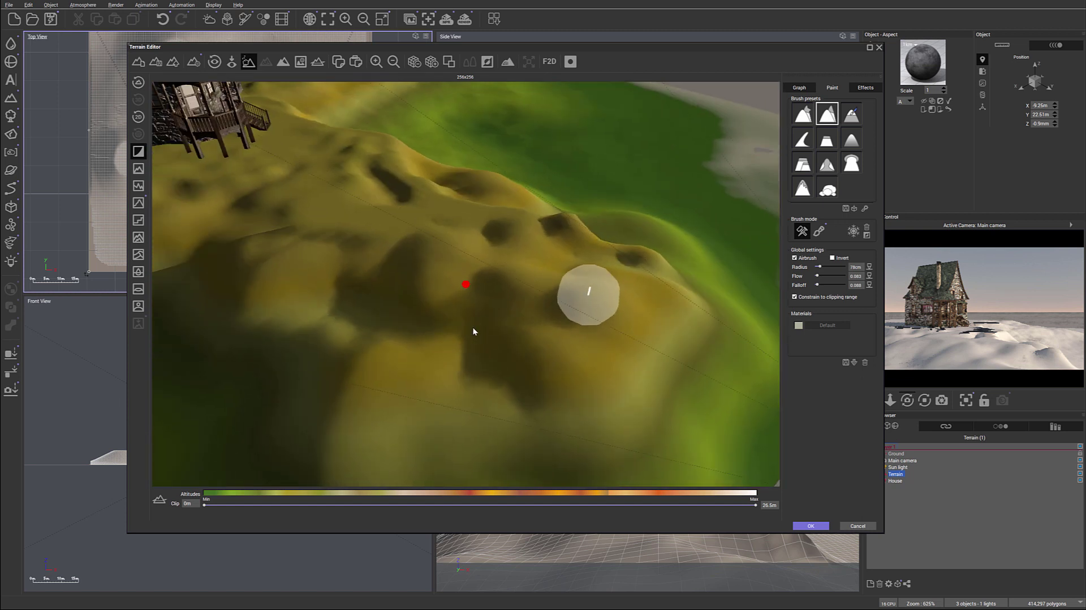
- Invert the brush, undo the last stroke and carve shallow dips into the hilltop in front of the porch
left_click(833, 258)
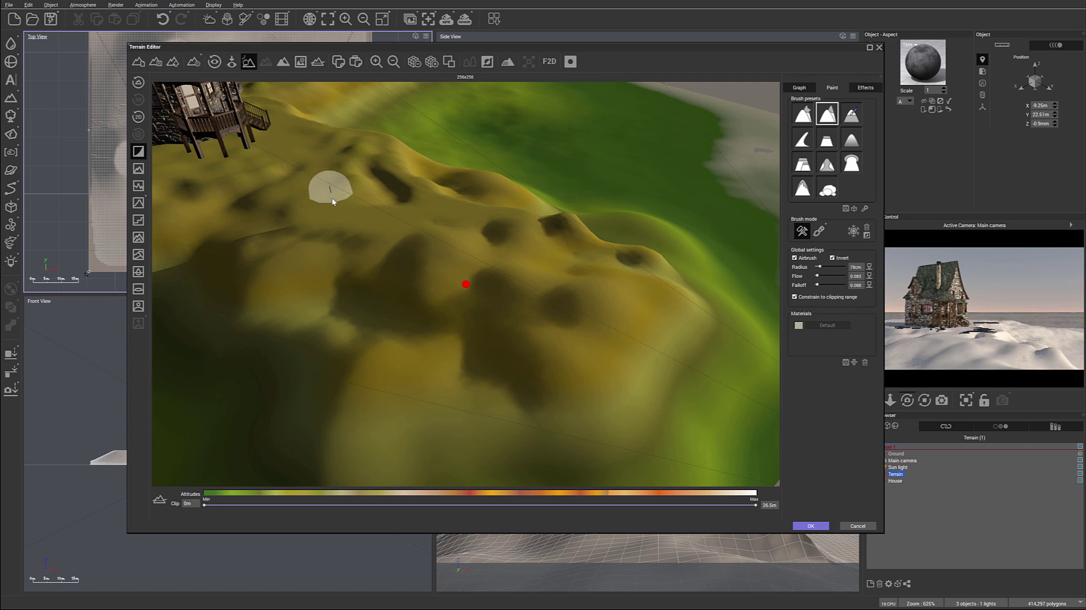
key("ctrl+z")
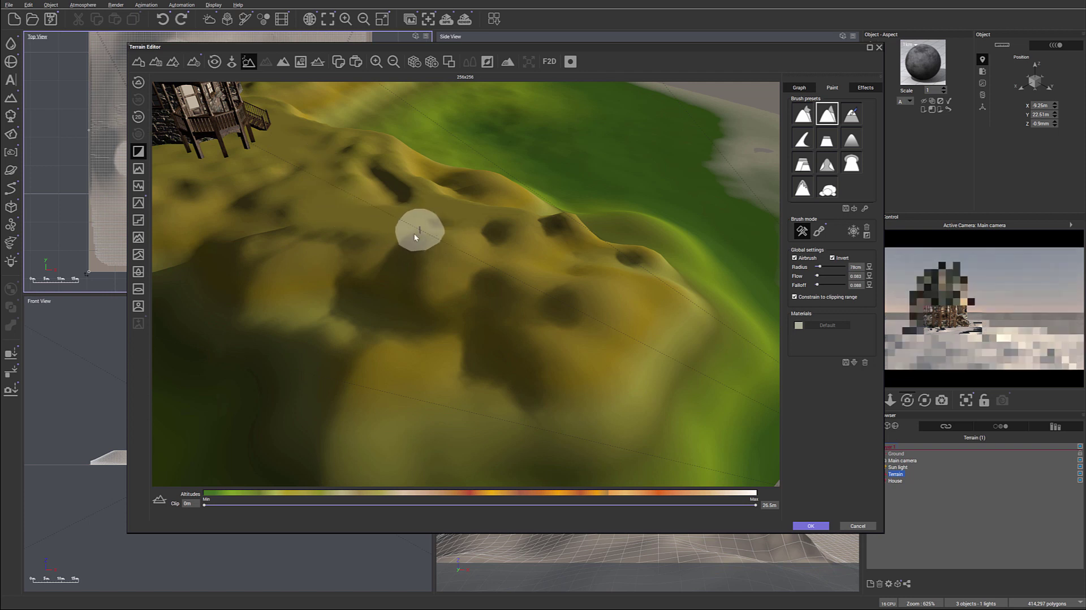
left_click_drag(446, 240, 533, 246)
mouse_move(621, 274)
right_mouse_down()
mouse_move(558, 248)
mouse_move(584, 248)
right_mouse_up()
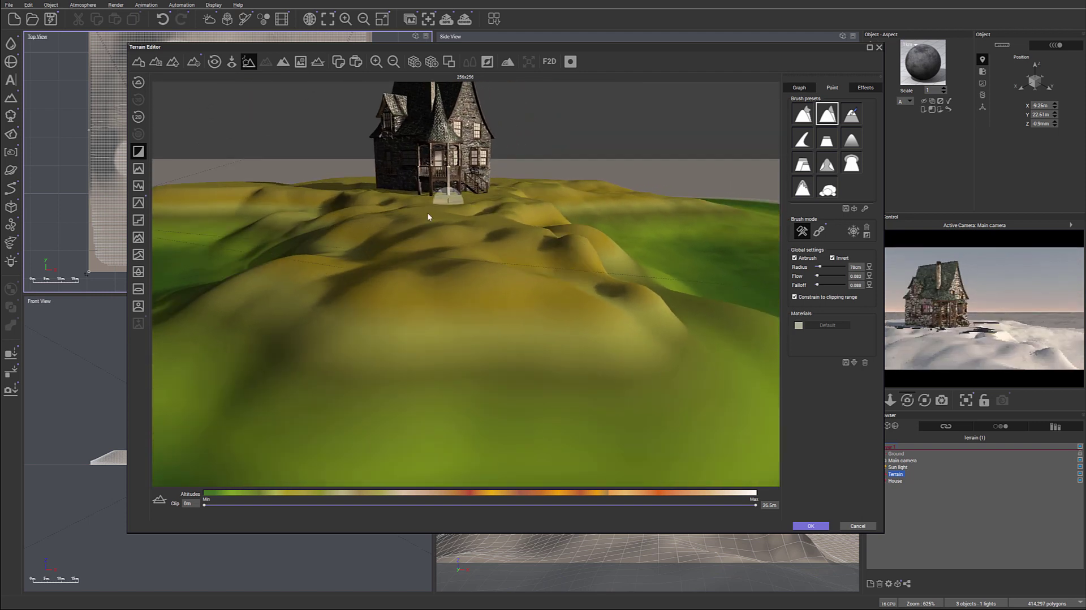
mouse_move(511, 244)
right_mouse_down()
mouse_move(542, 264)
mouse_move(541, 241)
mouse_move(538, 254)
mouse_move(561, 271)
right_mouse_up()
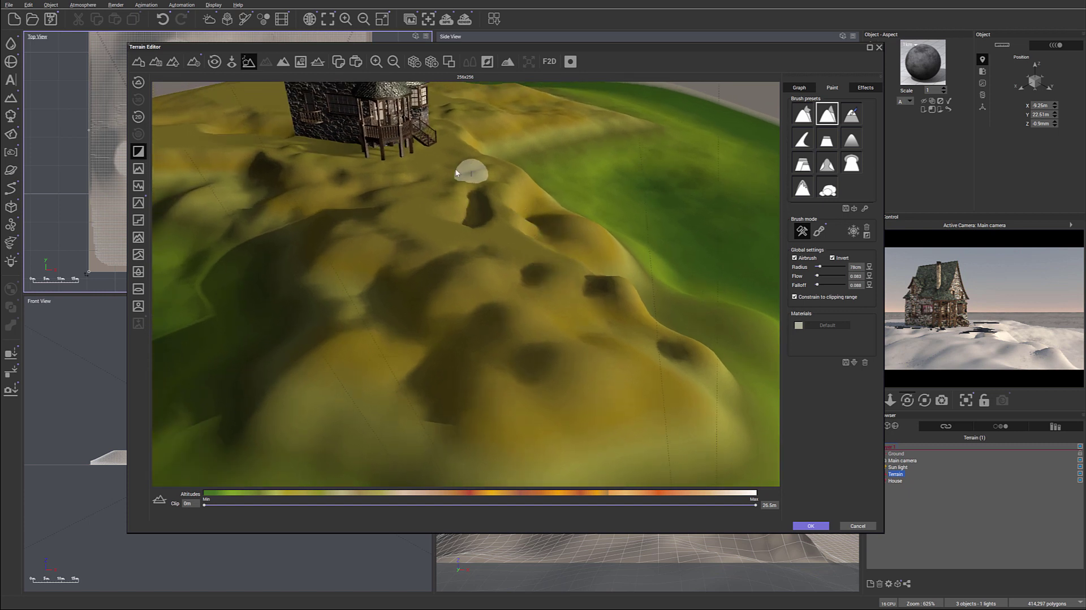
- Enlarge the inverted brush radius to about 2.4 m and carve the outer edge of the hill beyond the porch, undoing the unwanted strokes
mouse_move(443, 168)
right_mouse_down()
mouse_move(426, 237)
mouse_move(426, 207)
mouse_move(384, 208)
mouse_move(403, 216)
right_mouse_up()
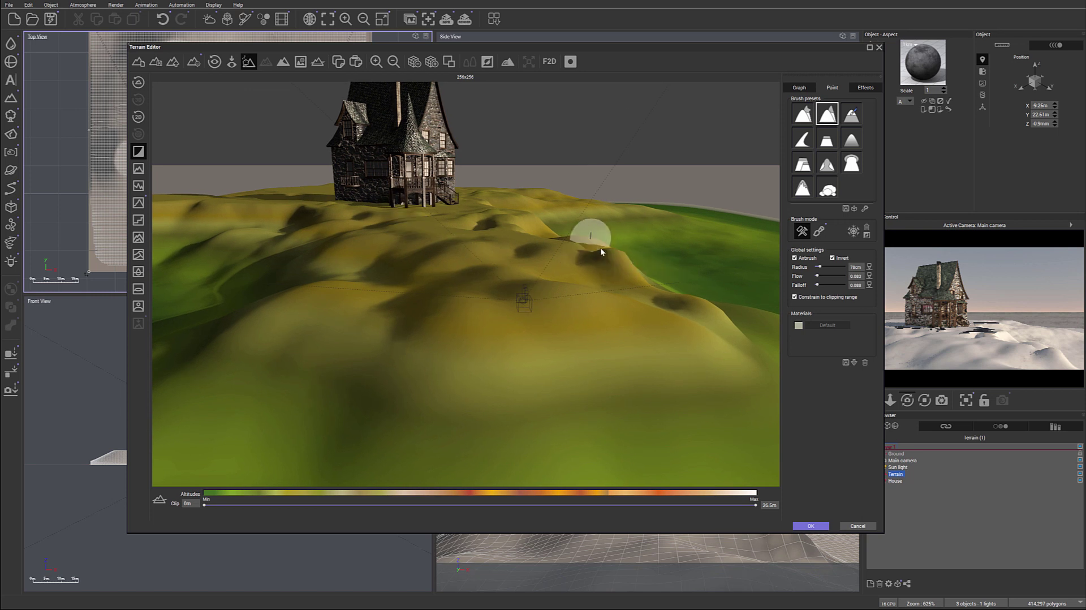
right_click_drag(703, 277, 693, 304)
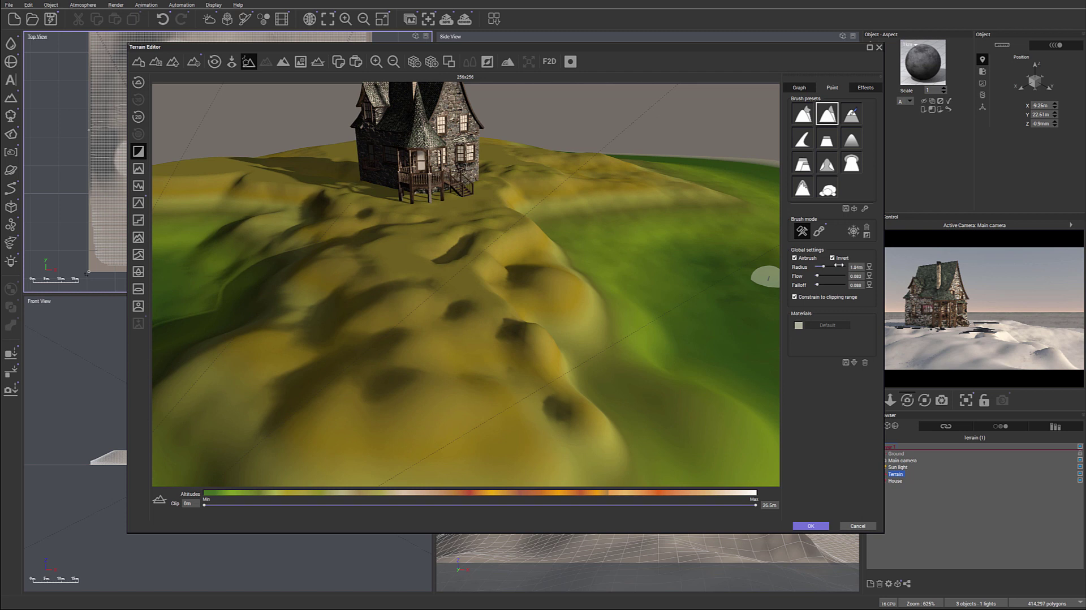
left_click_drag(839, 265, 842, 265)
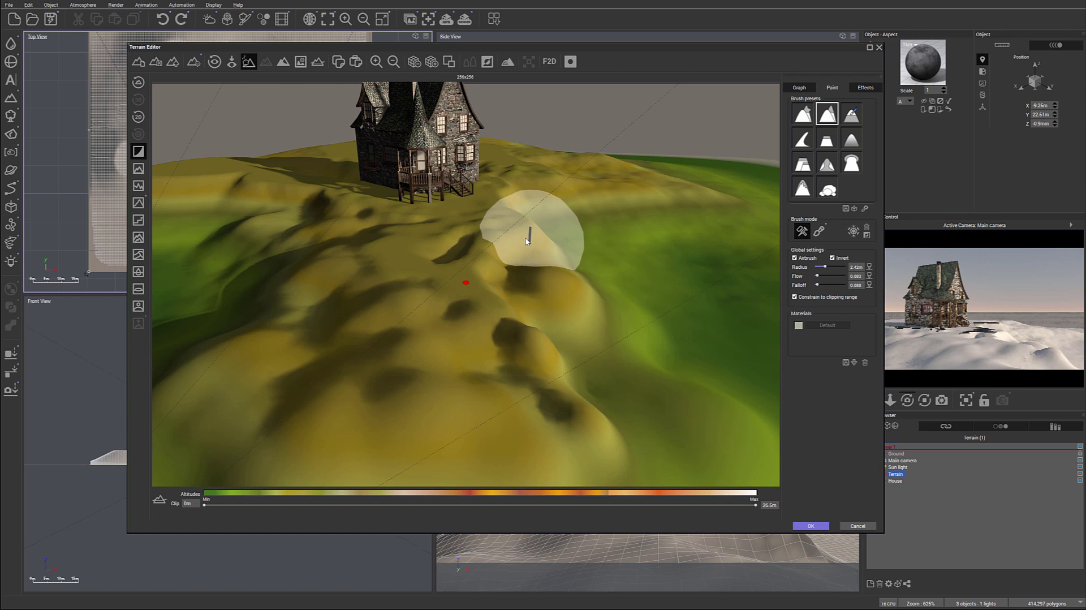
mouse_move(527, 242)
left_mouse_down()
mouse_move(517, 242)
mouse_move(527, 249)
left_mouse_up()
right_click_drag(543, 317, 619, 325)
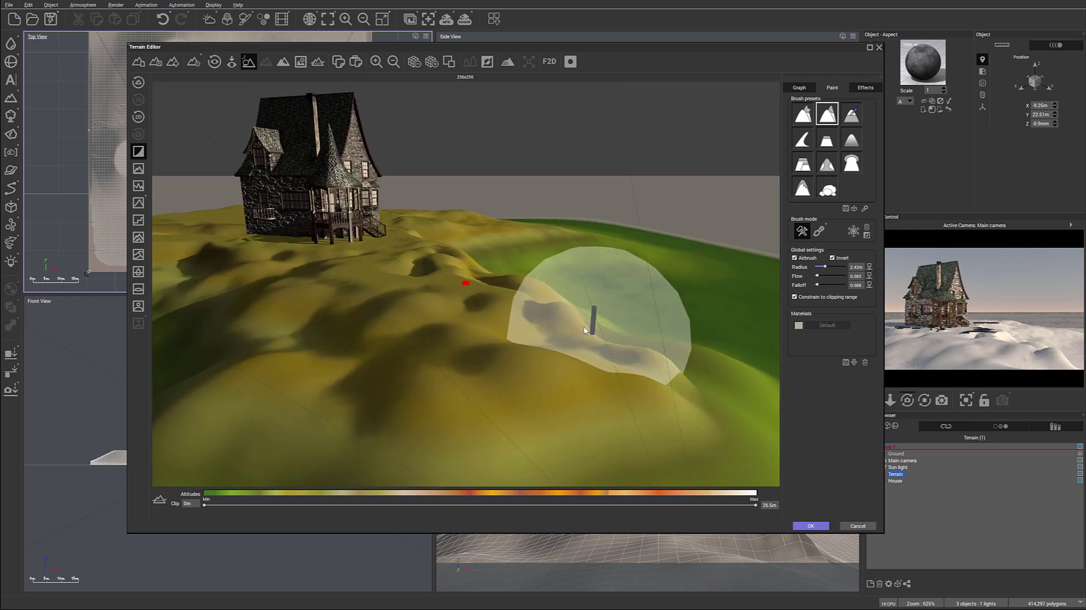
key("ctrl+z")
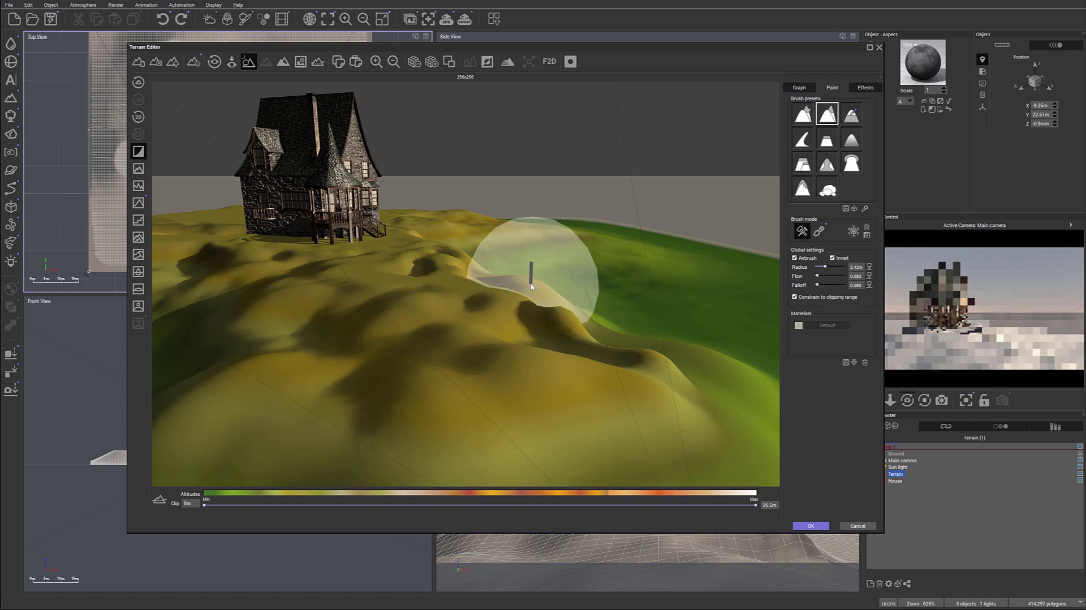
left_click_drag(514, 287, 515, 307)
key("ctrl+z")
- Check the sculpted hill from several sides of the house and apply the terrain edits
right_click_drag(533, 305, 612, 309)
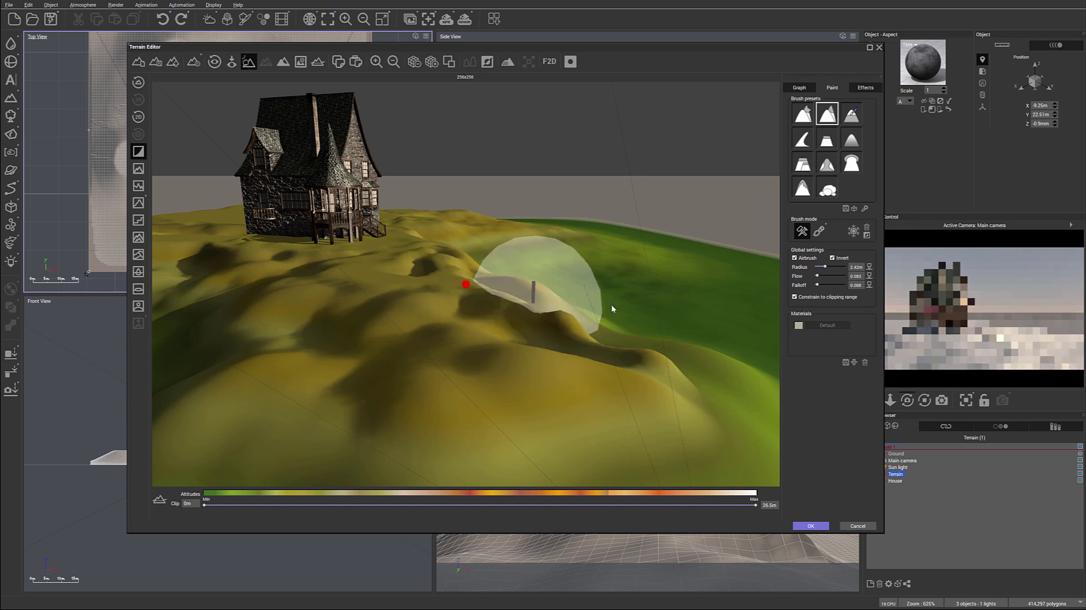
right_click_drag(702, 297, 675, 294)
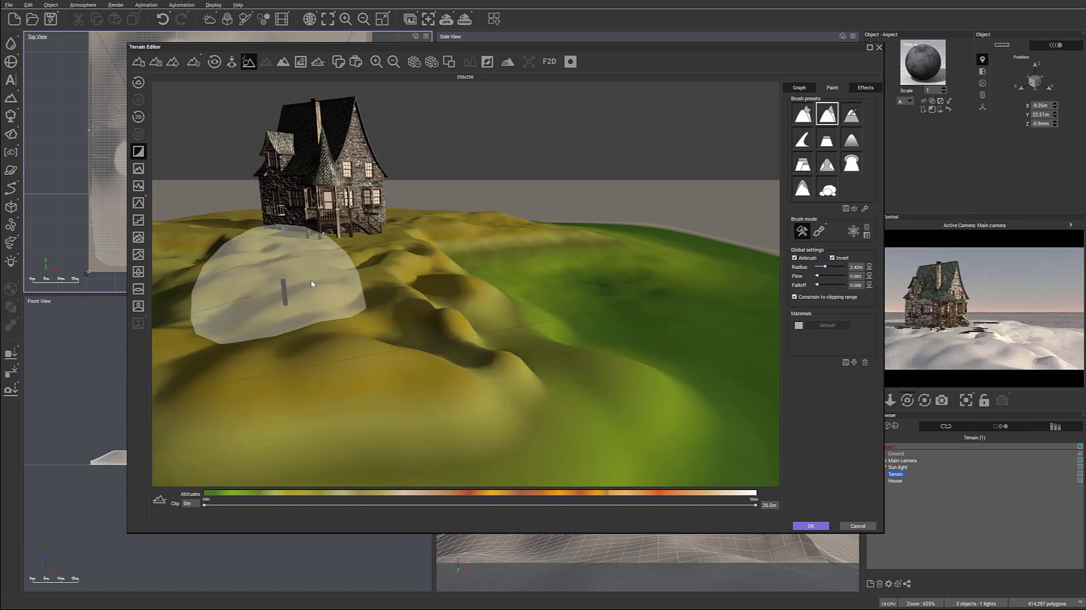
mouse_move(475, 253)
right_mouse_down()
mouse_move(474, 284)
mouse_move(406, 277)
mouse_move(534, 270)
mouse_move(556, 279)
right_mouse_up()
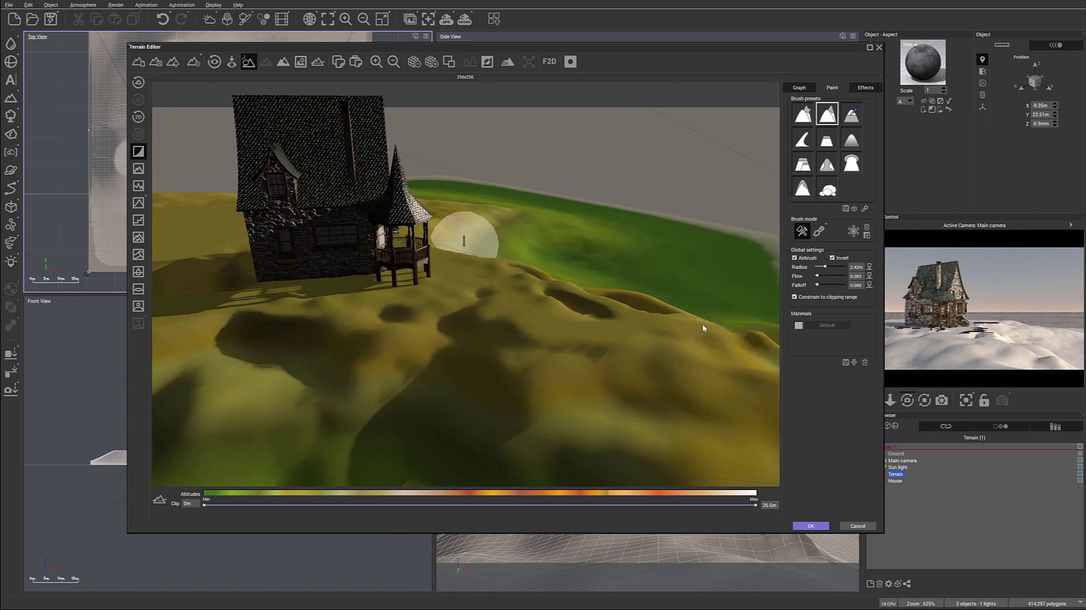
mouse_move(703, 326)
right_mouse_down()
mouse_move(631, 306)
mouse_move(617, 338)
right_mouse_up()
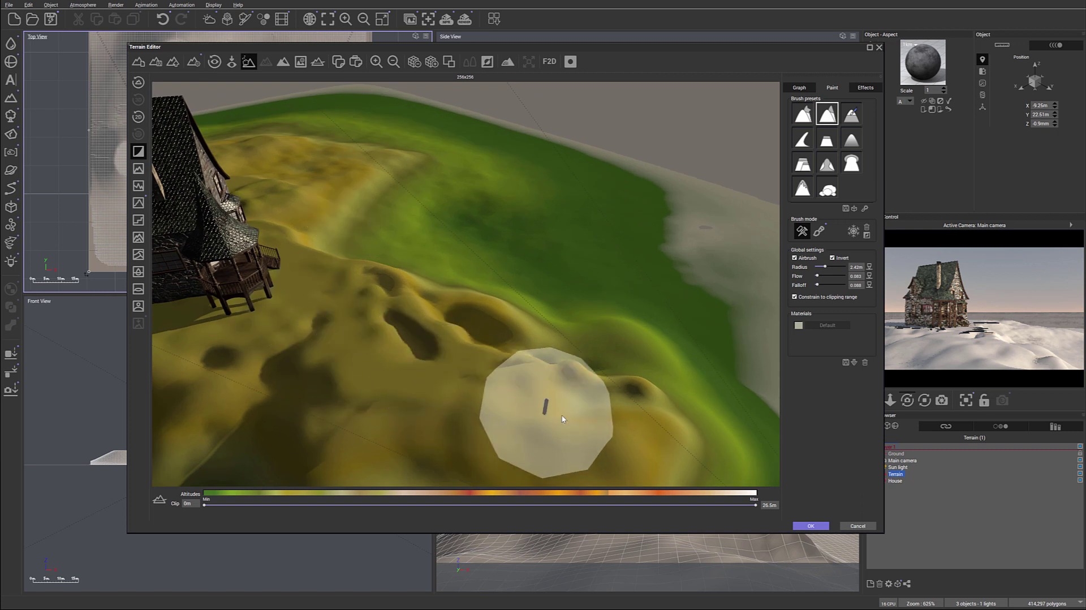
mouse_move(543, 403)
right_mouse_down()
mouse_move(605, 341)
mouse_move(470, 307)
mouse_move(526, 292)
right_mouse_up()
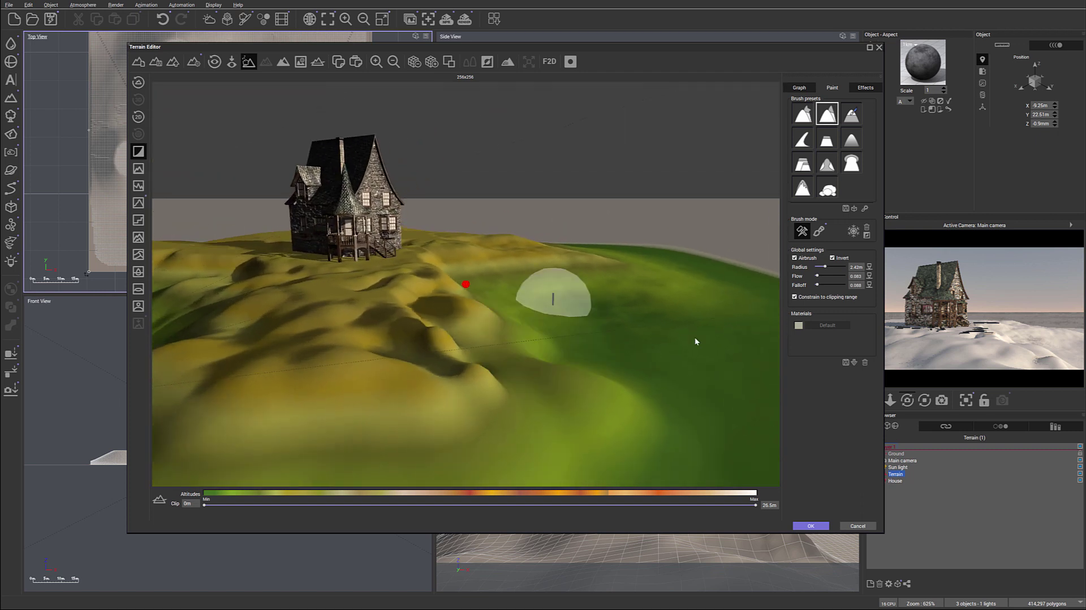
left_click(811, 525)
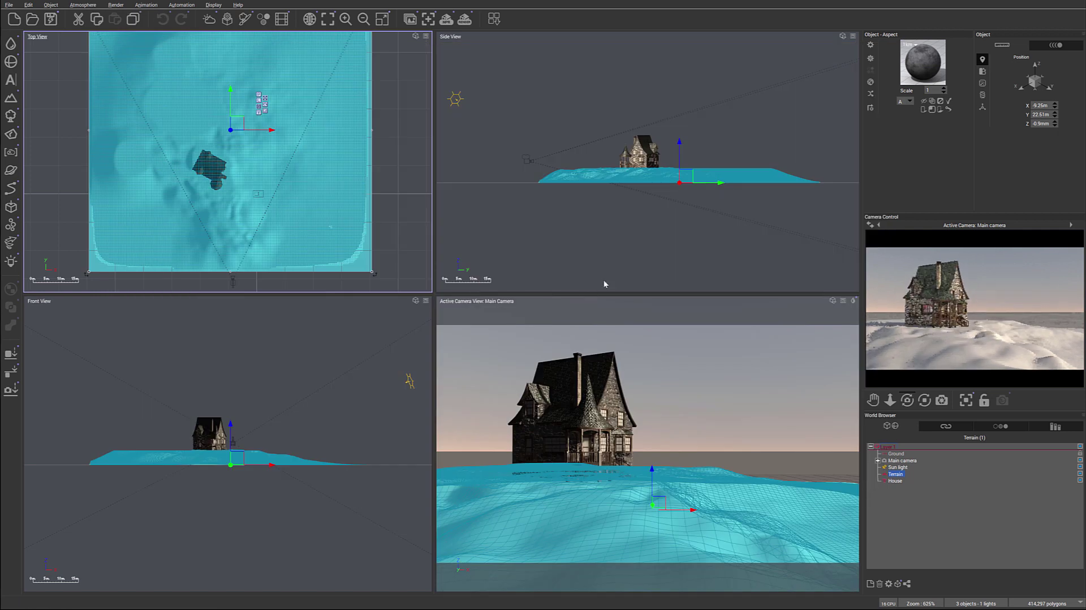
- Raise the main camera to a height of 7.587 m, shift it to X -6.19 m and tilt its view slightly upward
left_click(530, 158)
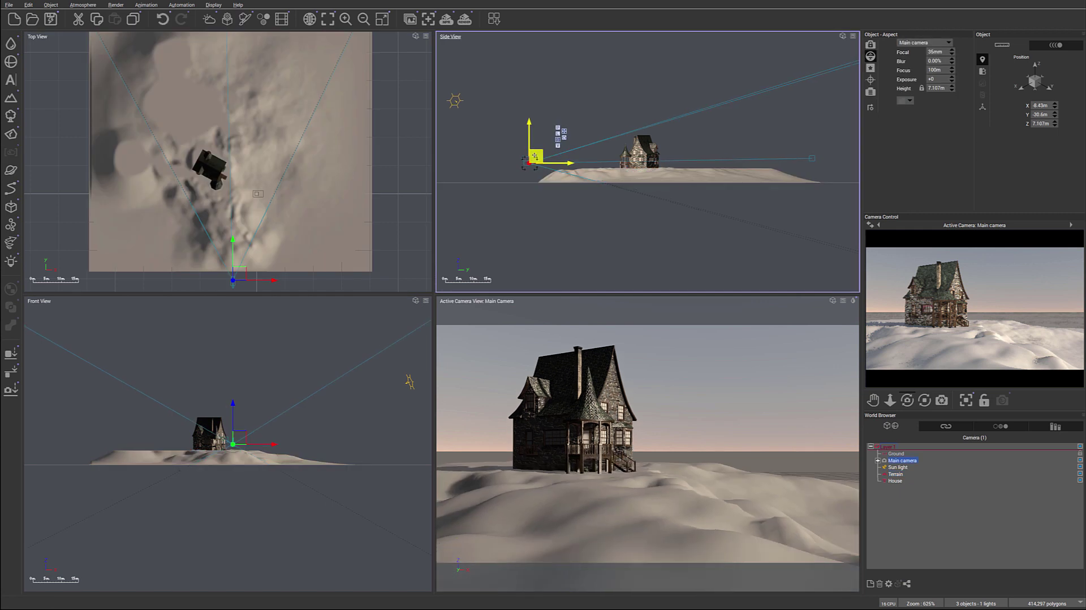
left_click_drag(536, 154, 535, 153)
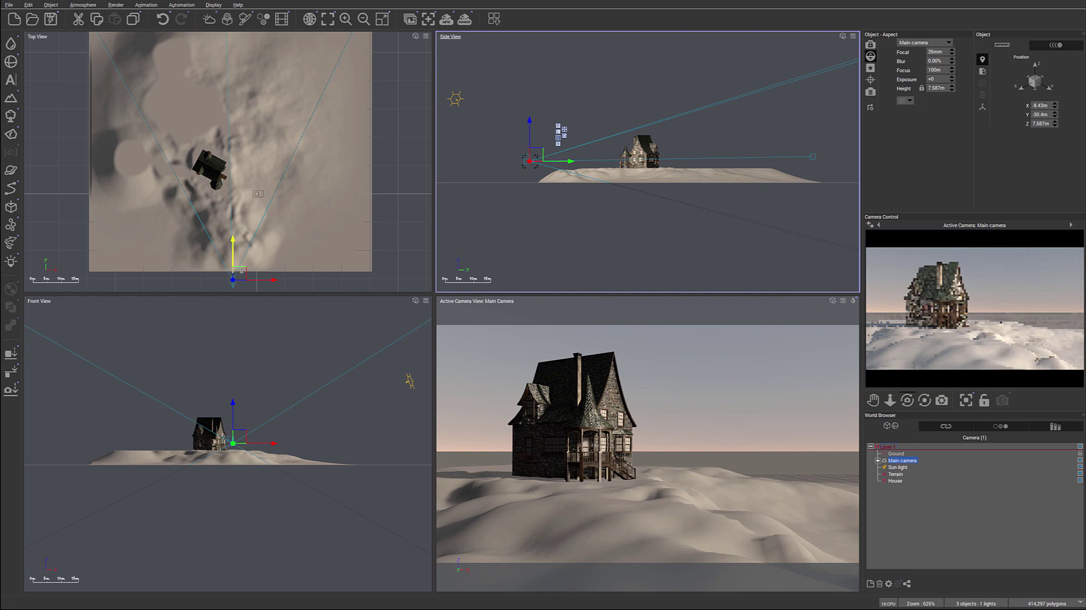
left_click_drag(241, 272, 246, 273)
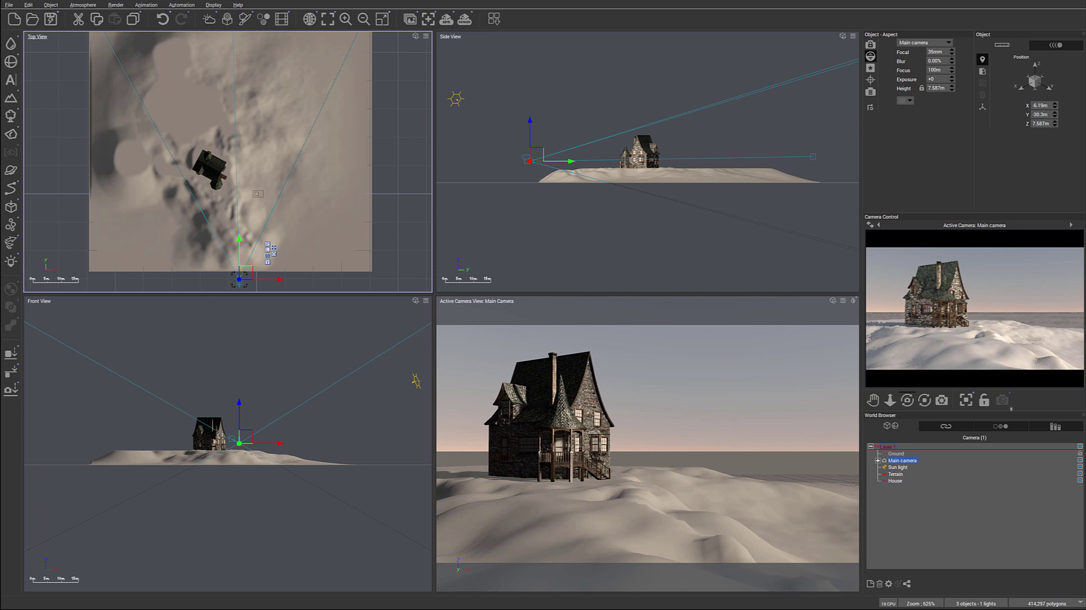
mouse_move(907, 400)
left_mouse_down()
mouse_move(919, 407)
mouse_move(908, 401)
left_mouse_up()
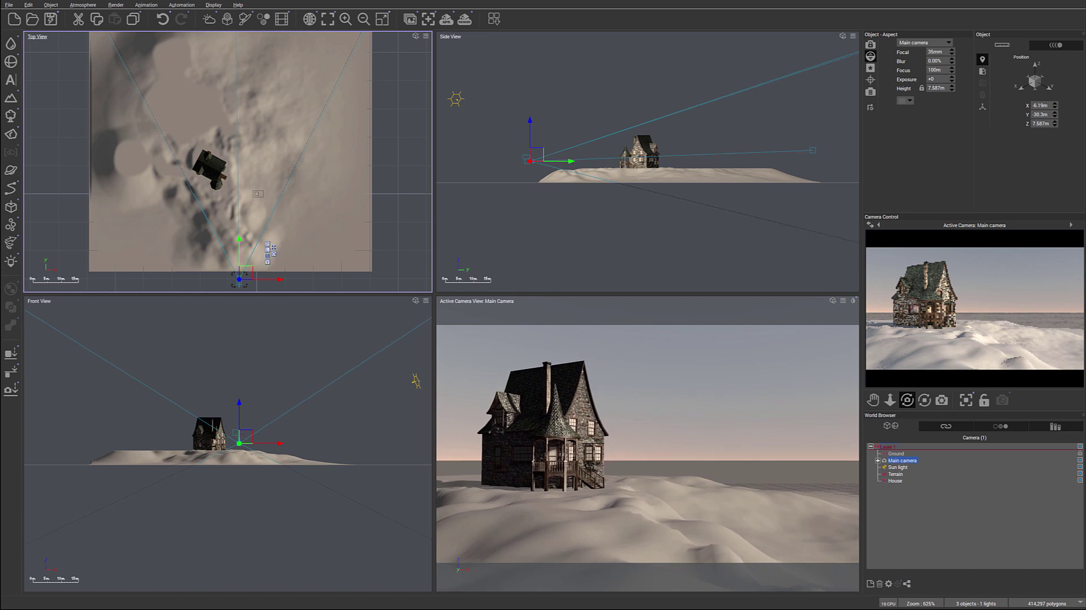
- Render the scene from the main camera and accept the default post-render options
left_click(469, 21)
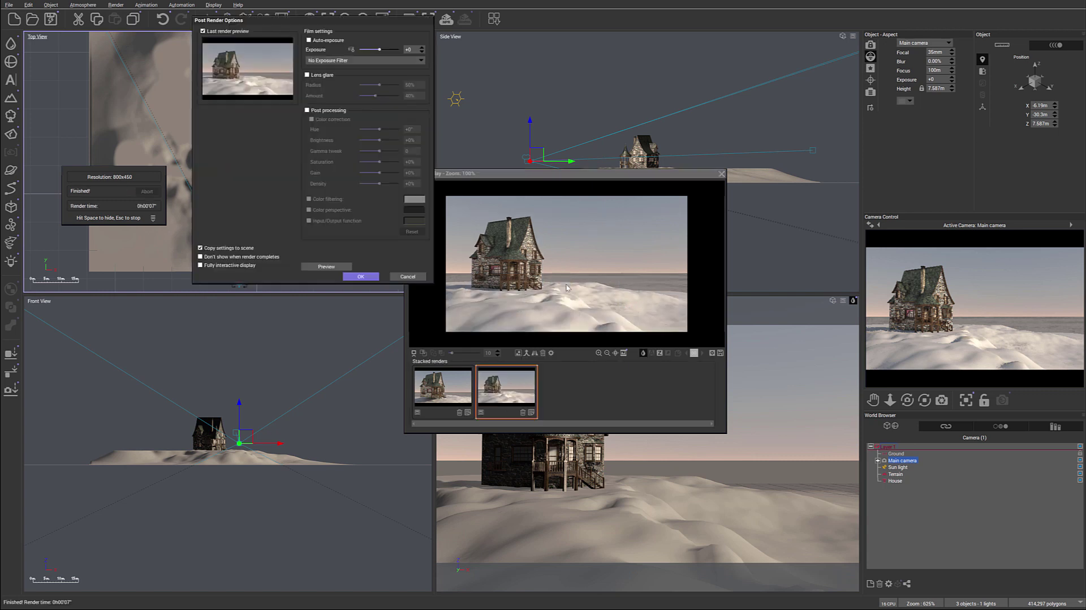
left_click(360, 277)
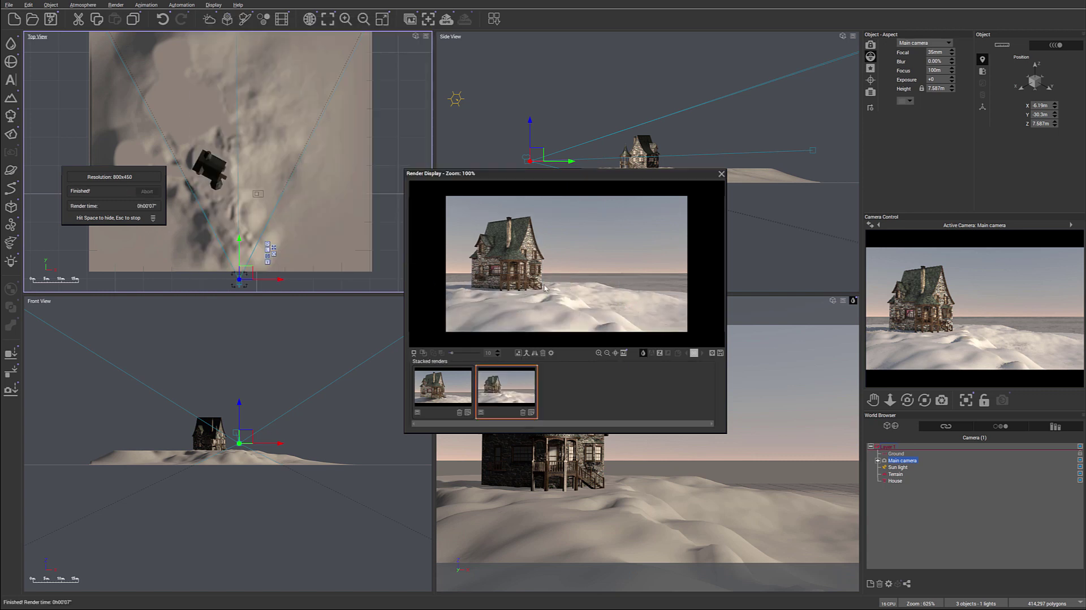